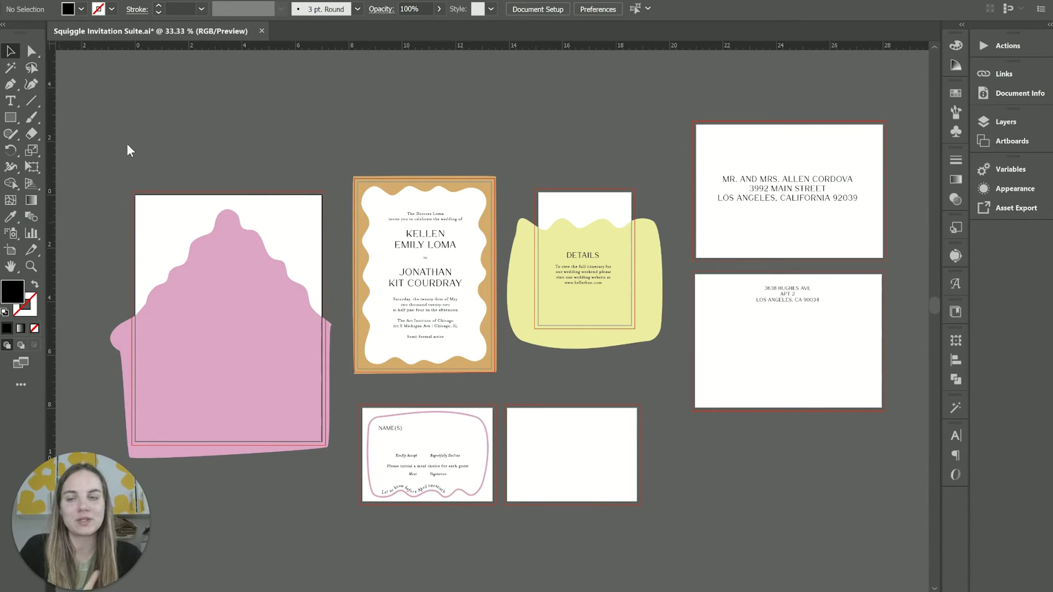
- Move the main invitation, DETAILS and blank 07 artboards higher on the canvas
left_click(10, 251)
left_click_drag(466, 212, 464, 182)
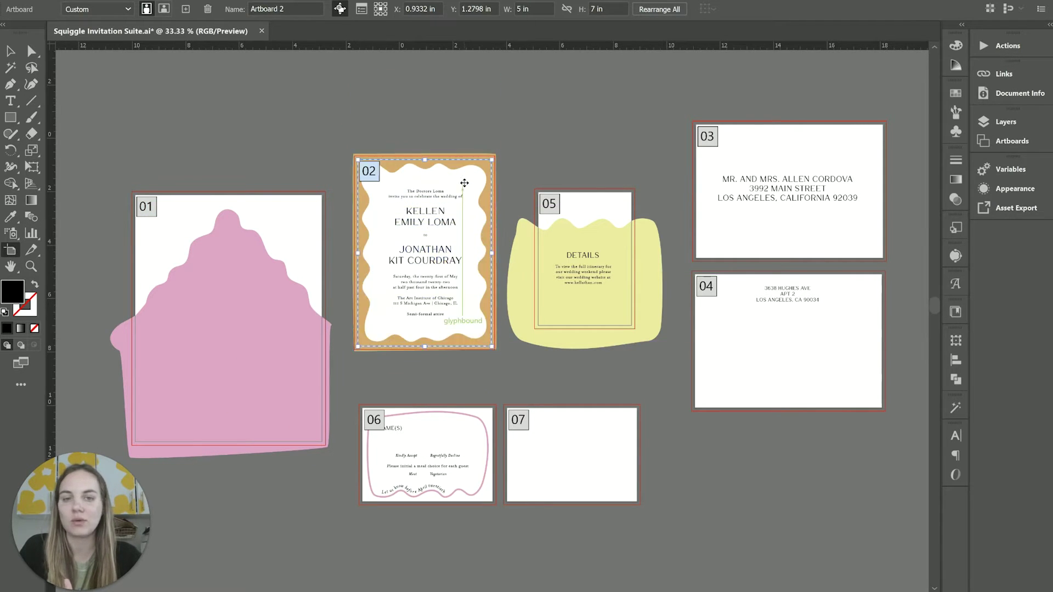
left_click_drag(599, 203, 612, 133)
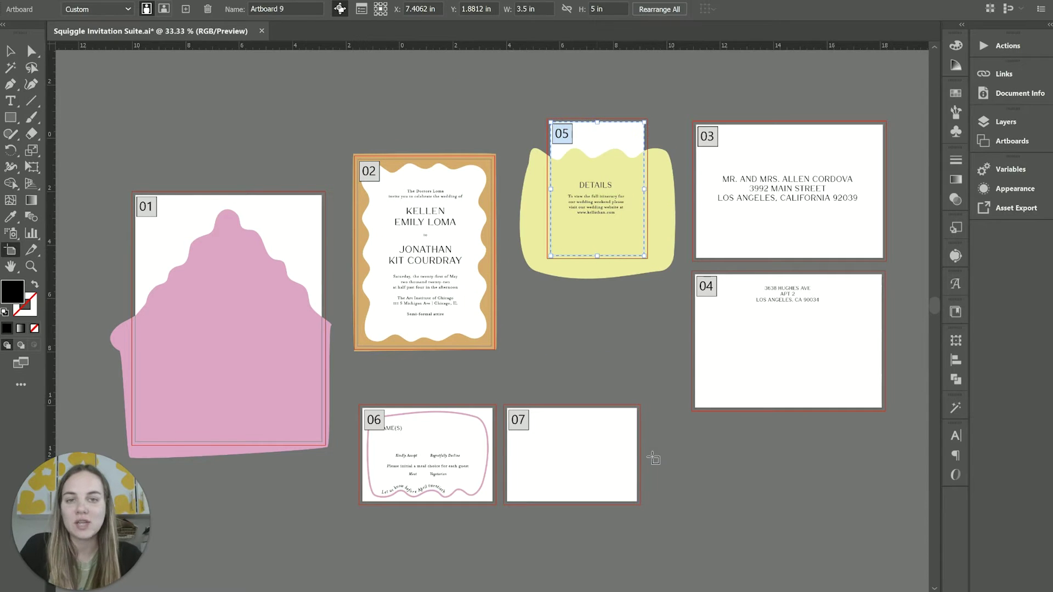
left_click_drag(596, 464, 624, 360)
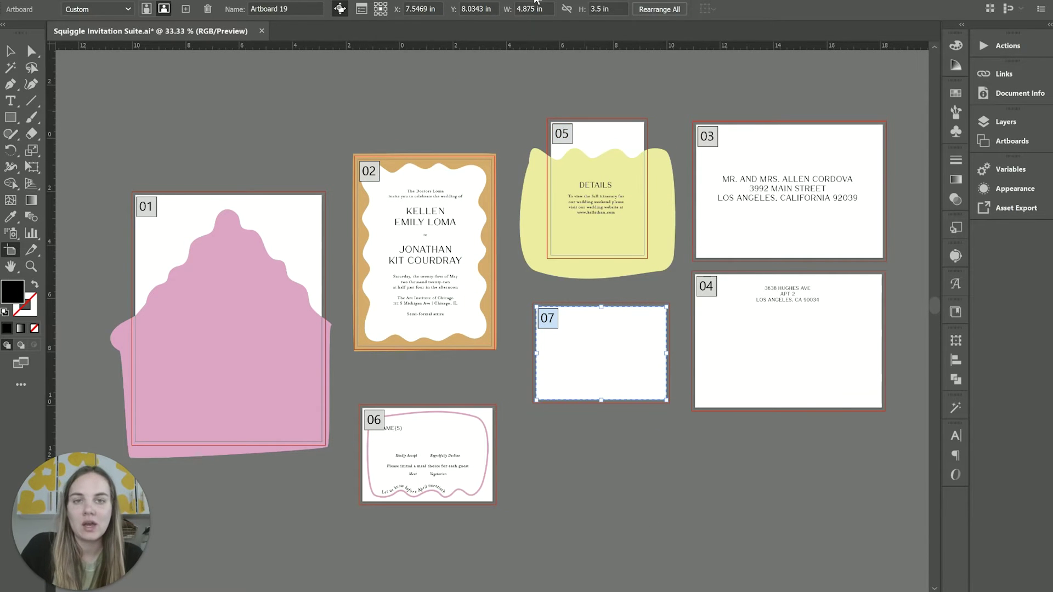
- Try resizing artboard 07 to 5 × 7 in, then undo that resize
left_click(535, 8)
type("5")
key("Tab")
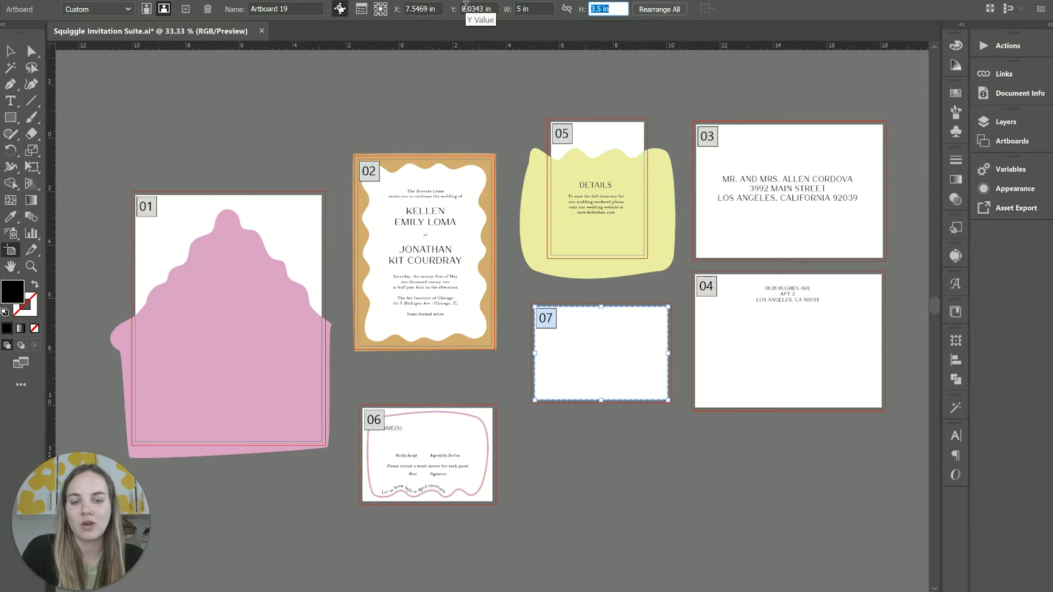
type("7")
key("Return")
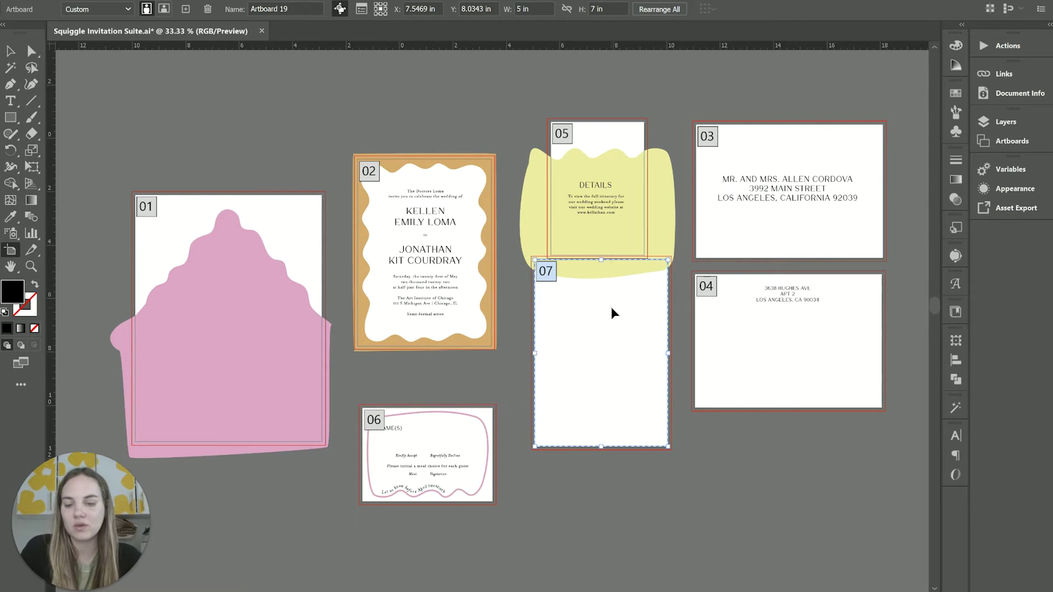
key("ctrl+z")
- Turn artboard 07 to portrait orientation, undo a stray move, and return to the Selection tool
left_click(146, 9)
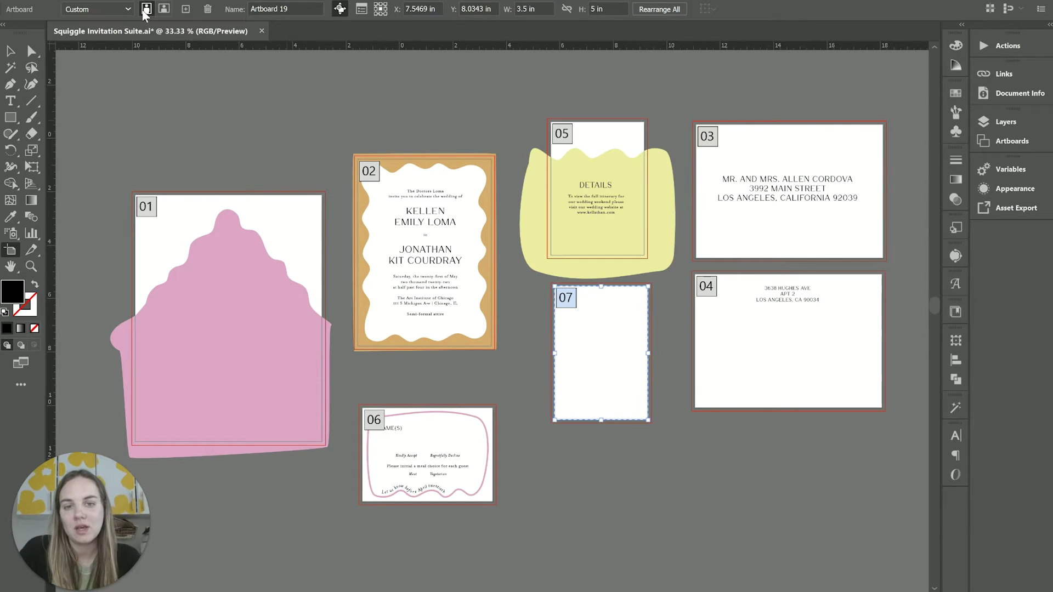
left_click(159, 10)
left_click(147, 9)
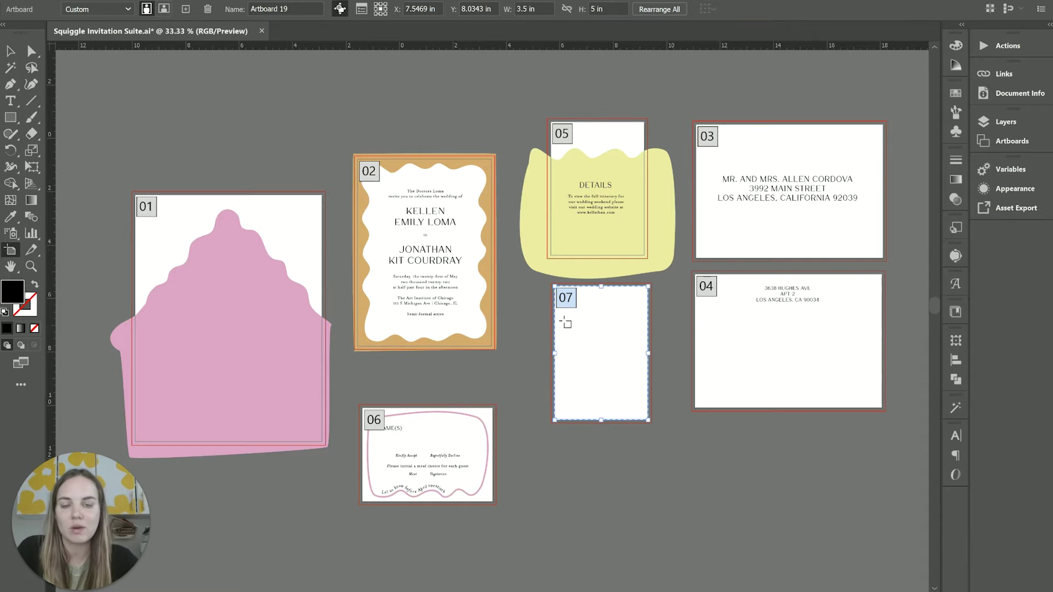
left_click_drag(581, 337, 555, 345)
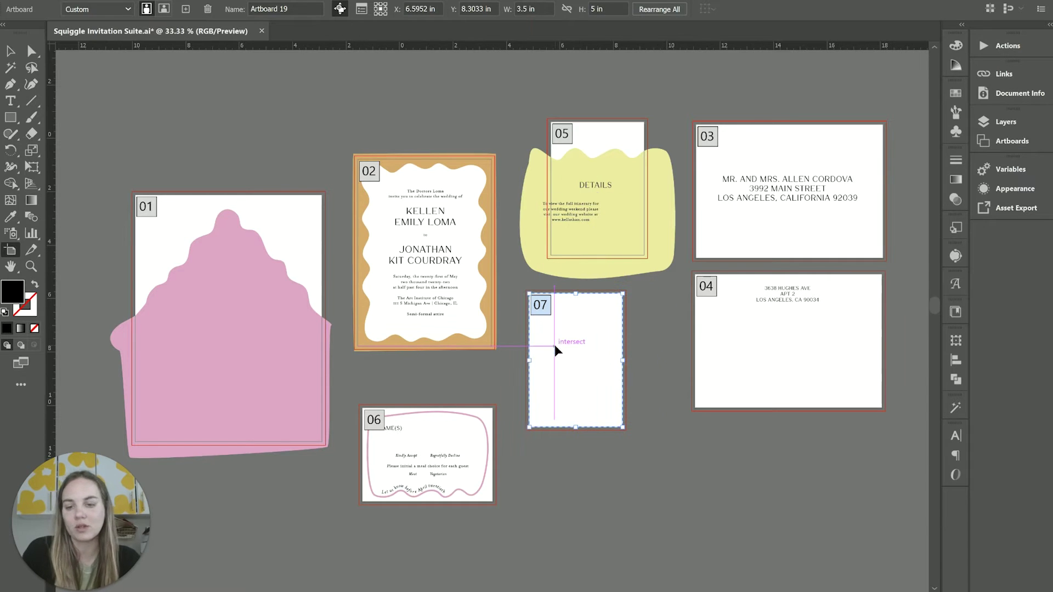
key("ctrl+z")
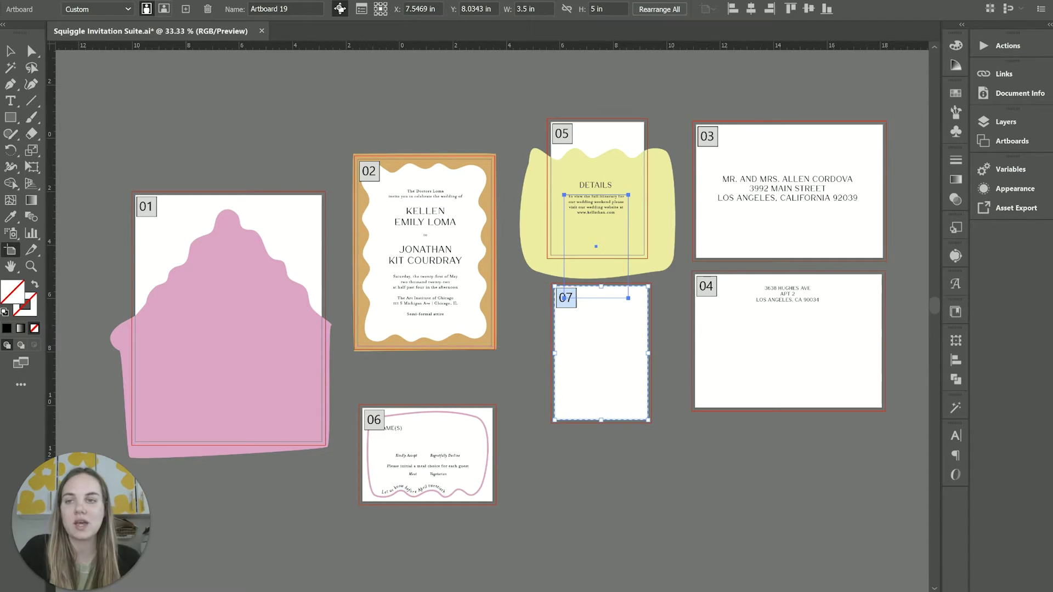
left_click(11, 55)
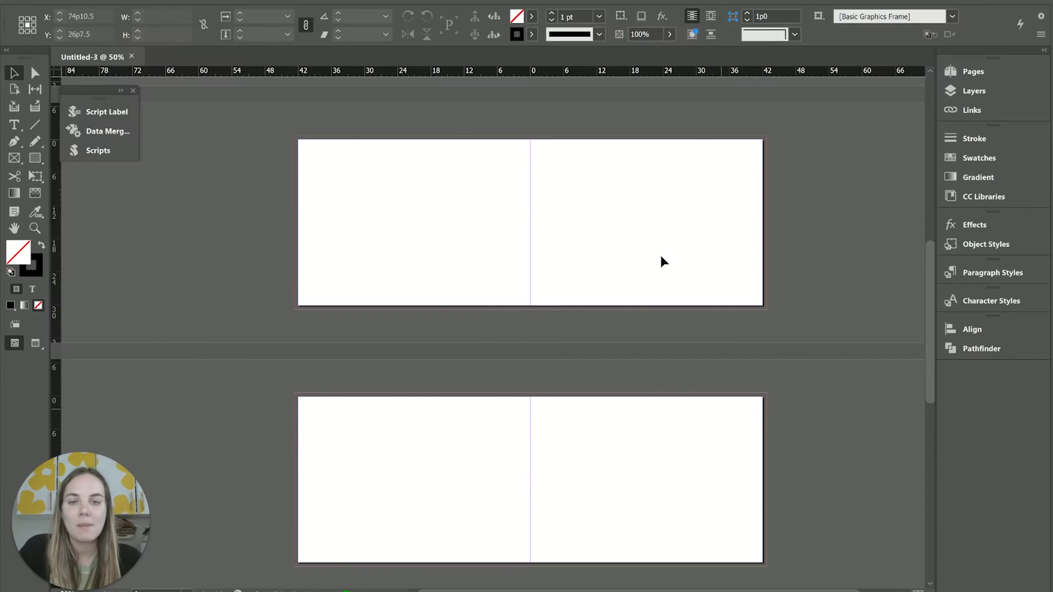
- With the Page tool, set the first spread's right page width to 55p0
scroll(653, 247, "down", 2)
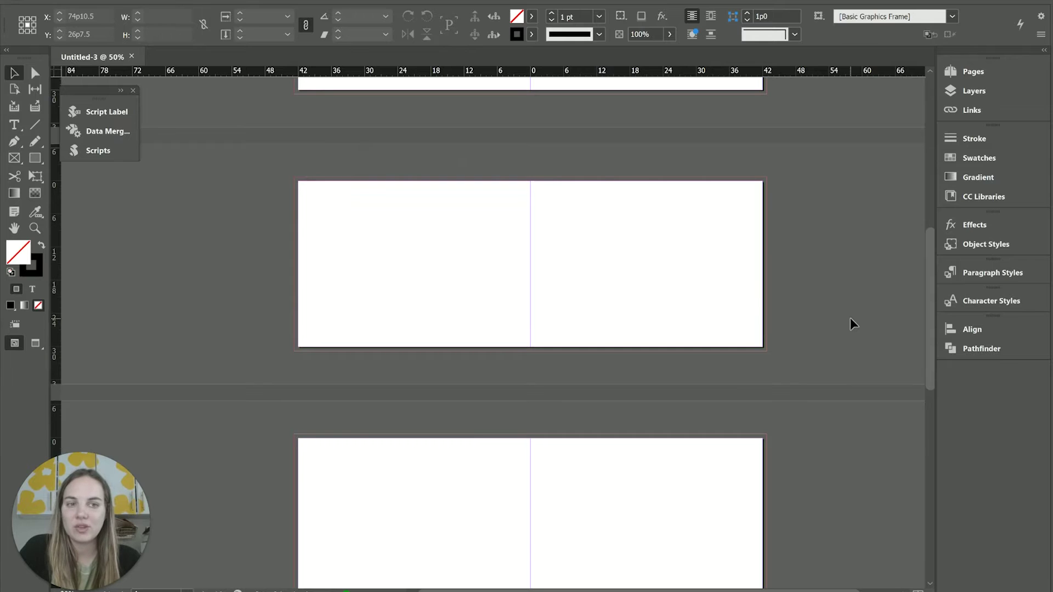
left_click_drag(932, 241, 882, 254)
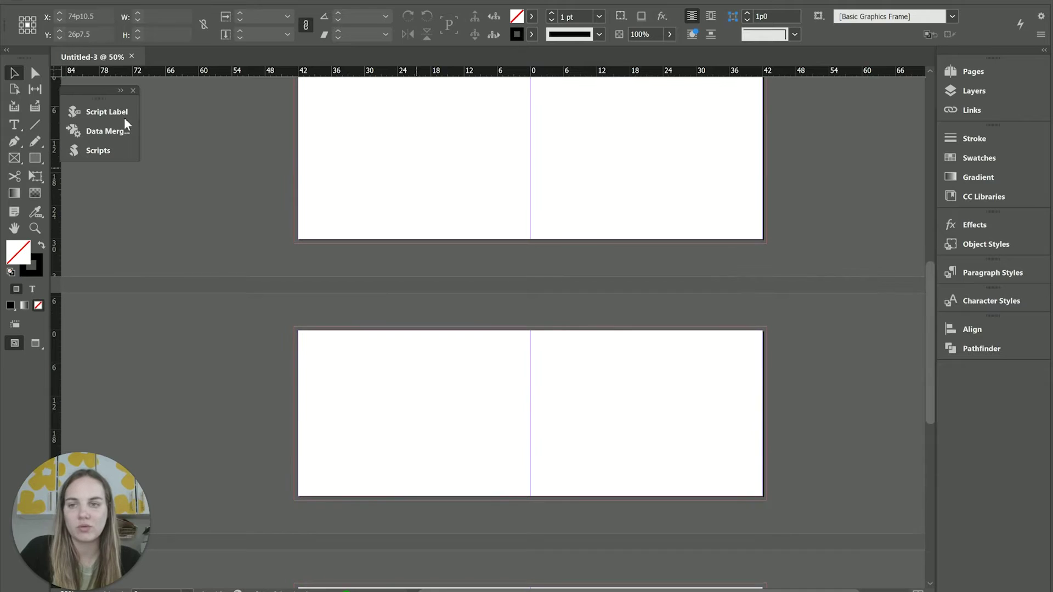
left_click(14, 88)
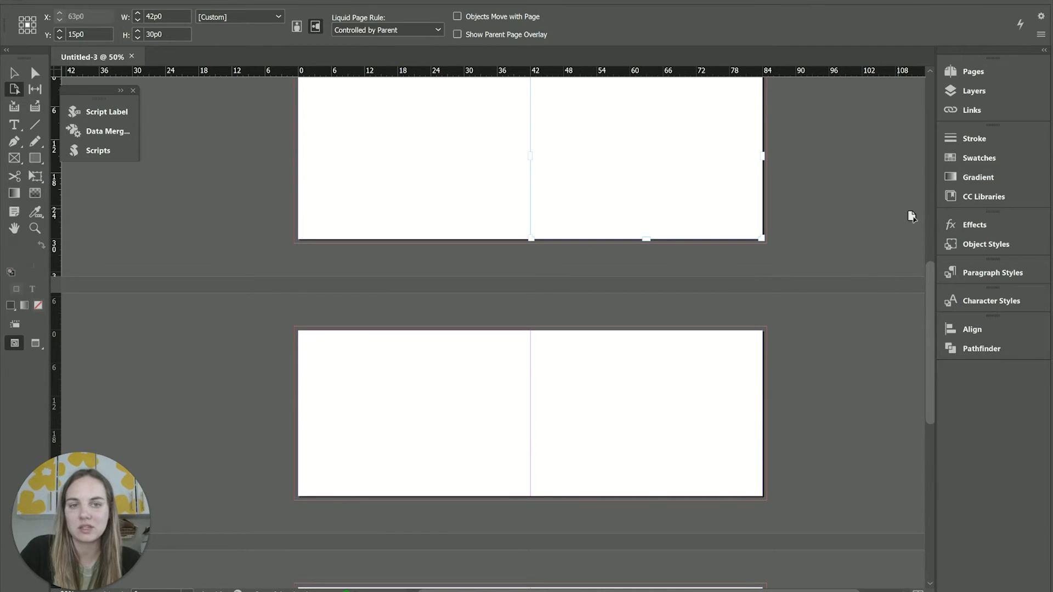
left_click_drag(933, 283, 931, 262)
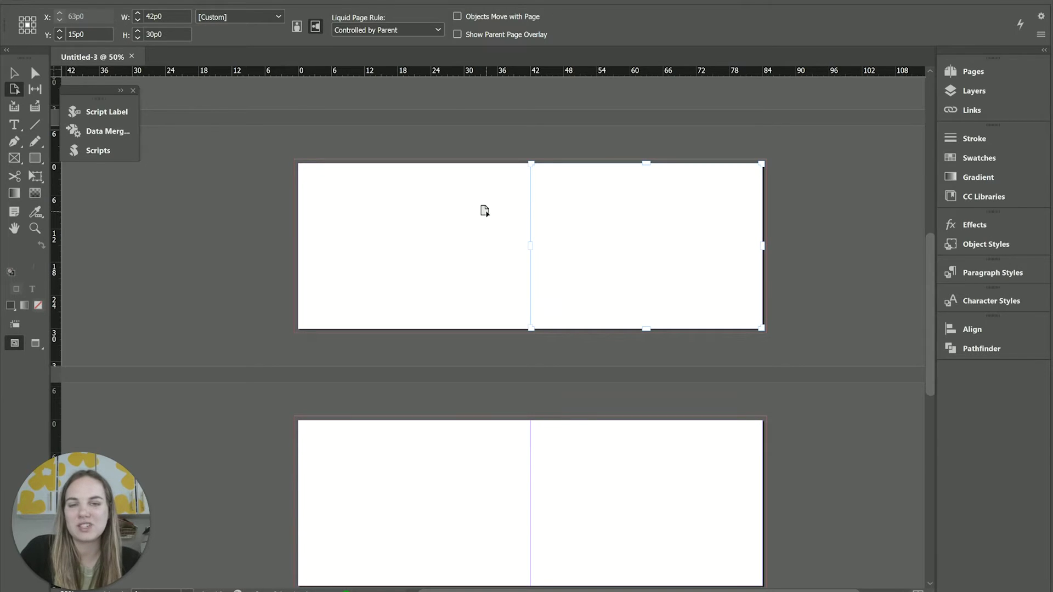
double_click(165, 16)
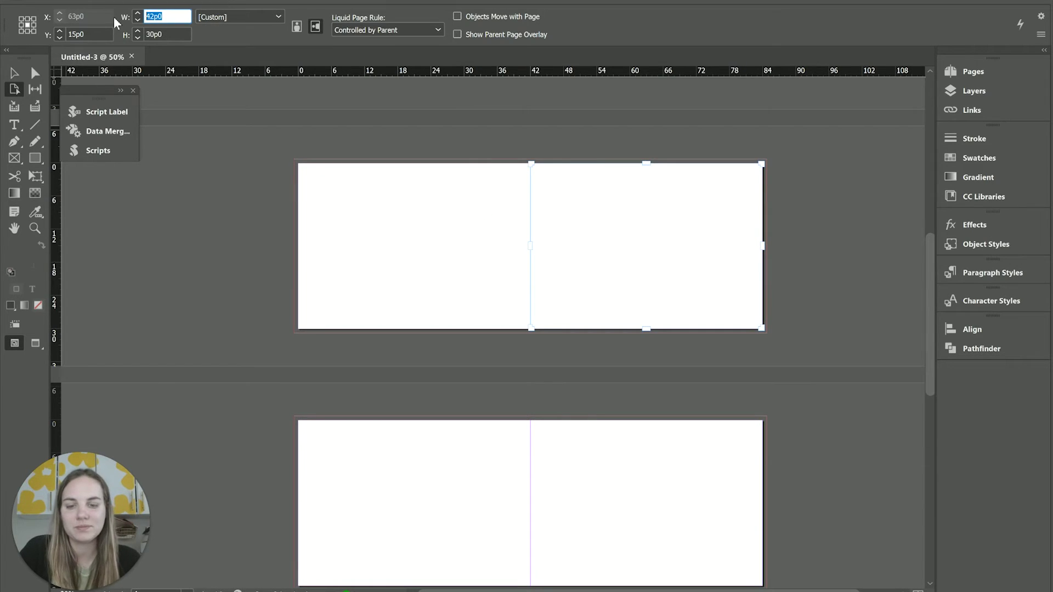
type("55")
key("Return")
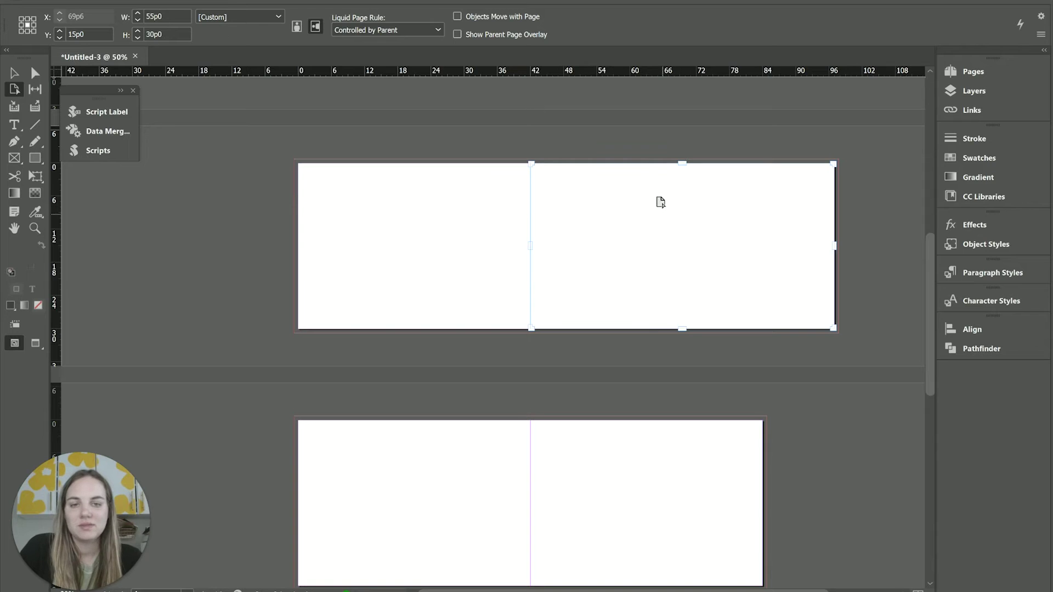
- Undo a trial move of the widened page lower, then close the untitled document
left_click_drag(658, 200, 654, 289)
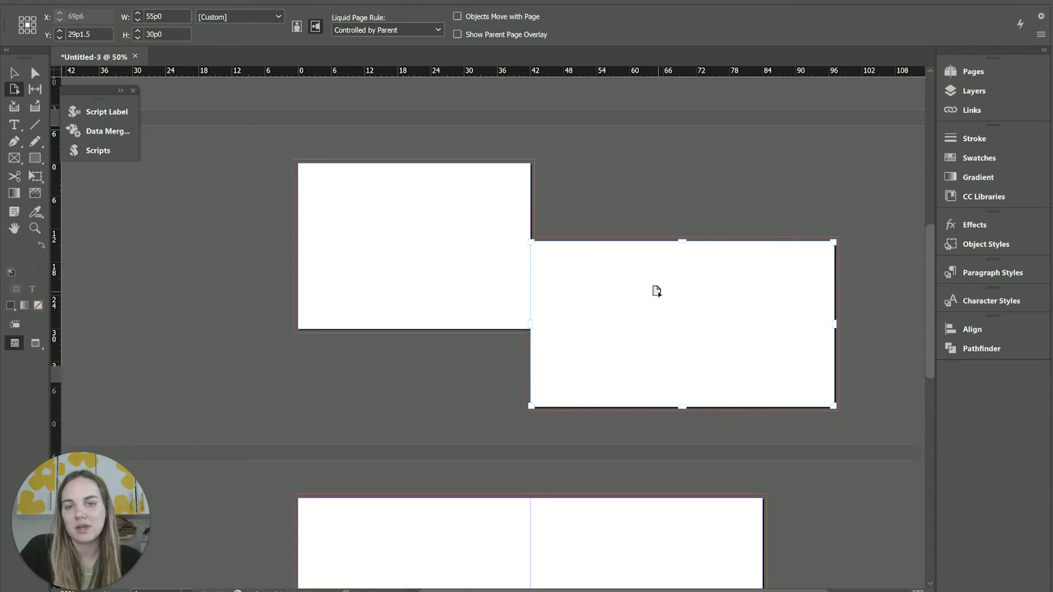
key("ctrl+z")
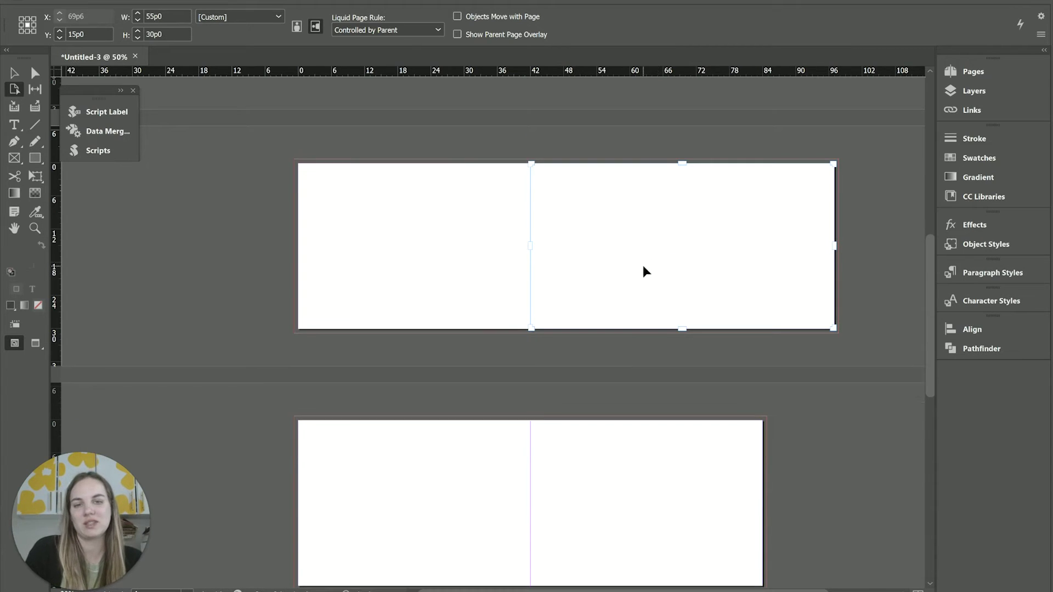
key("ctrl+z")
scroll(641, 265, "up", 1)
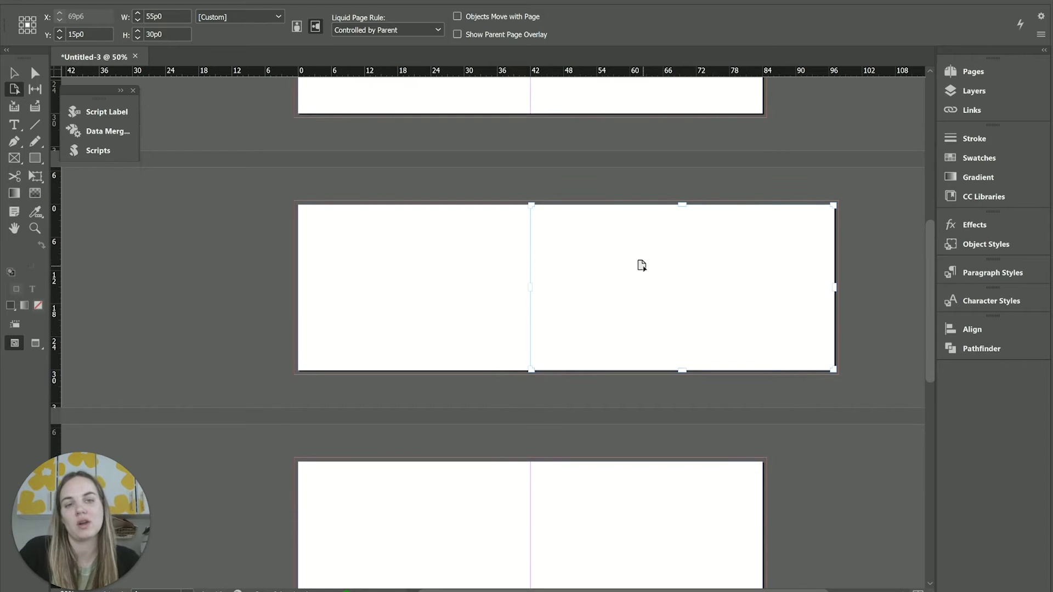
scroll(642, 265, "down", 1)
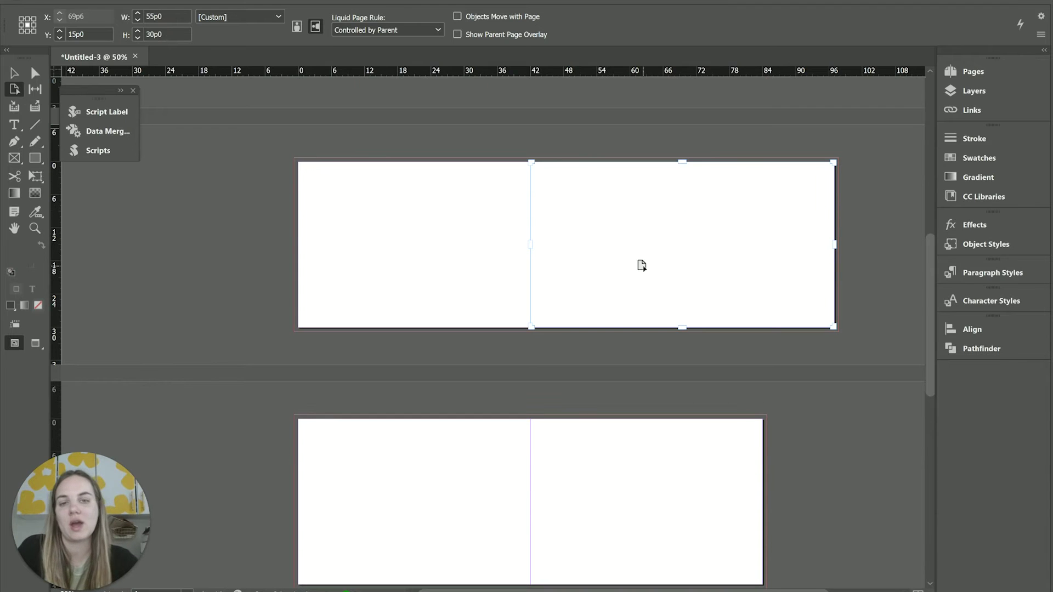
left_click(135, 56)
- Discard the old document unsaved and start a new document from the File menu
left_click(603, 313)
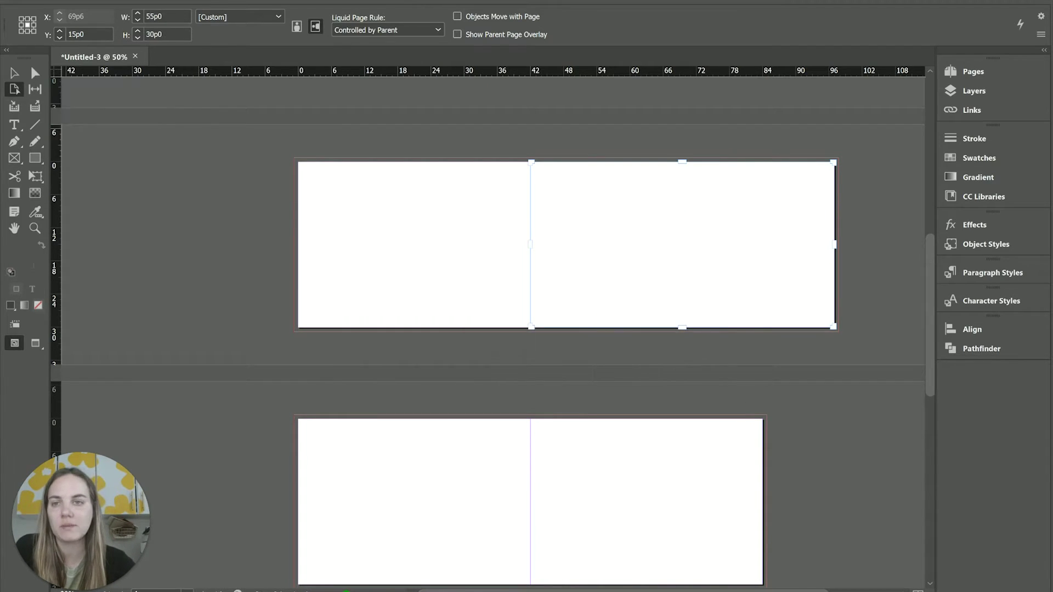
left_click(49, 3)
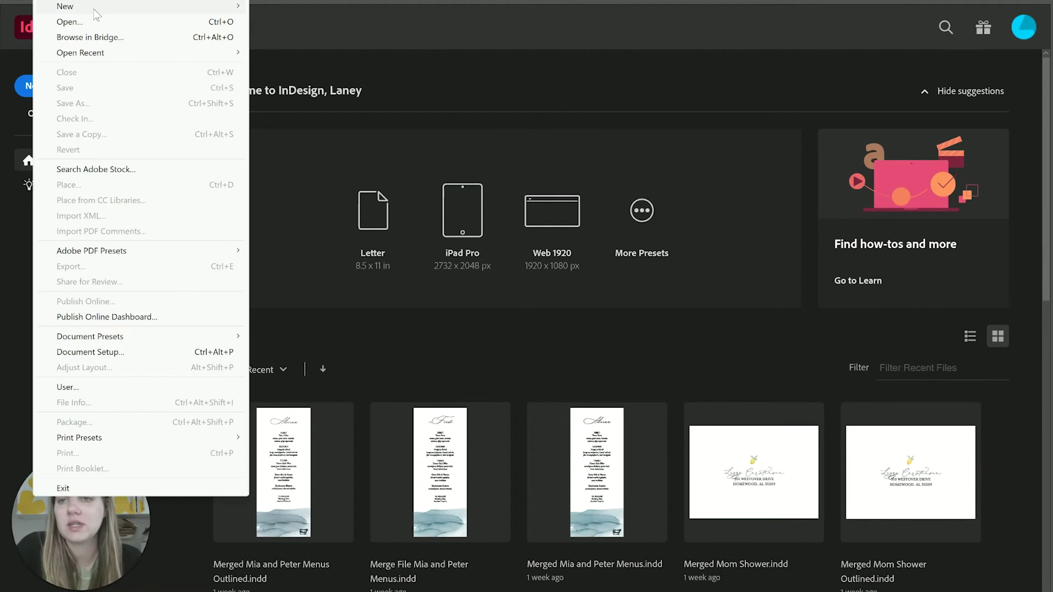
mouse_move(288, 6)
mouse_move(55, 3)
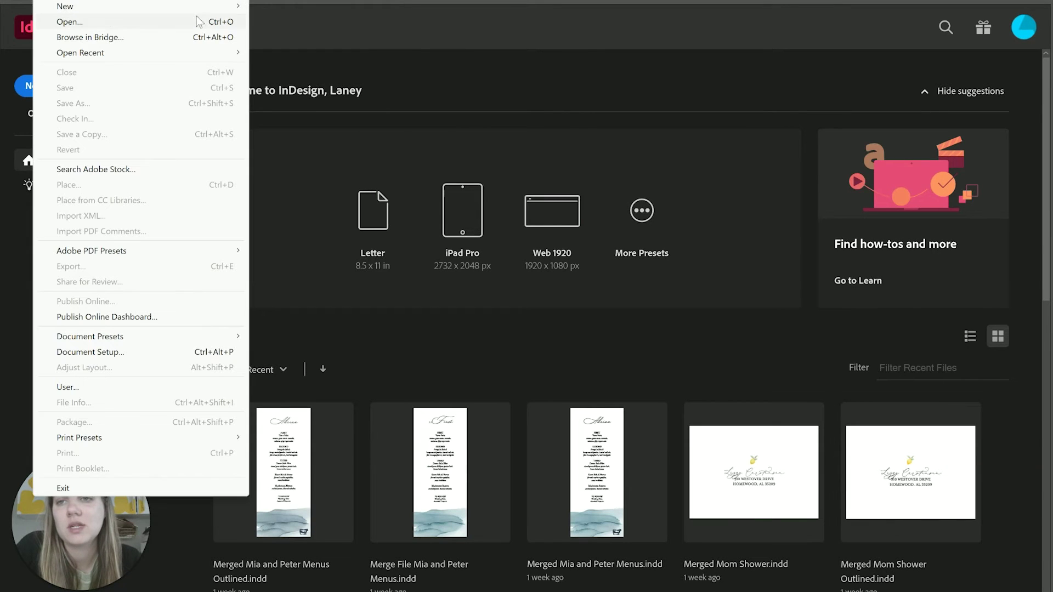
left_click(274, 7)
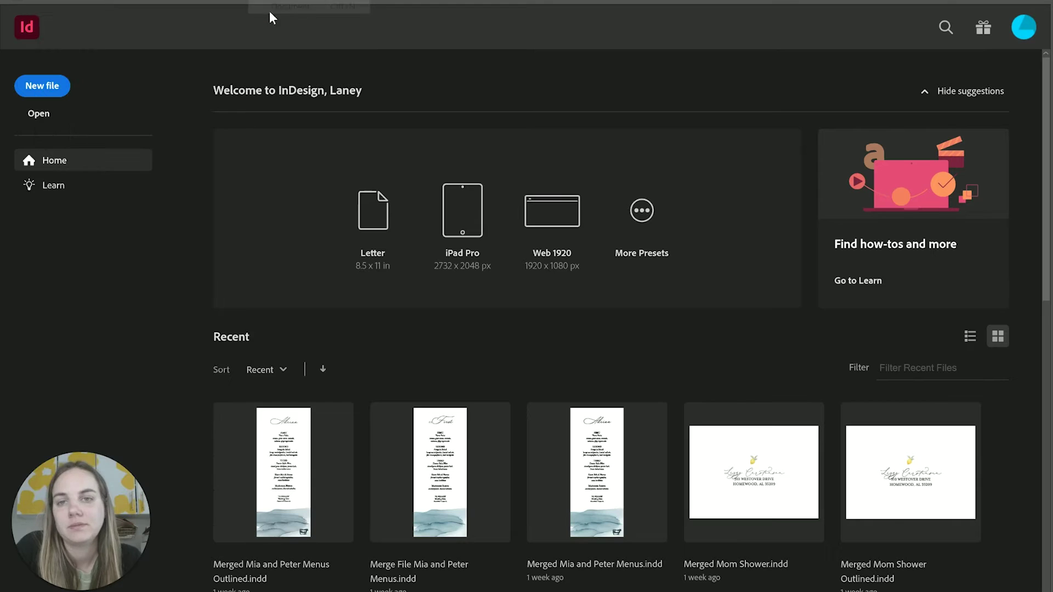
- Create one portrait 5 × 7 in page in inches, with 0 margins and 0.125 in bleed
left_click(812, 178)
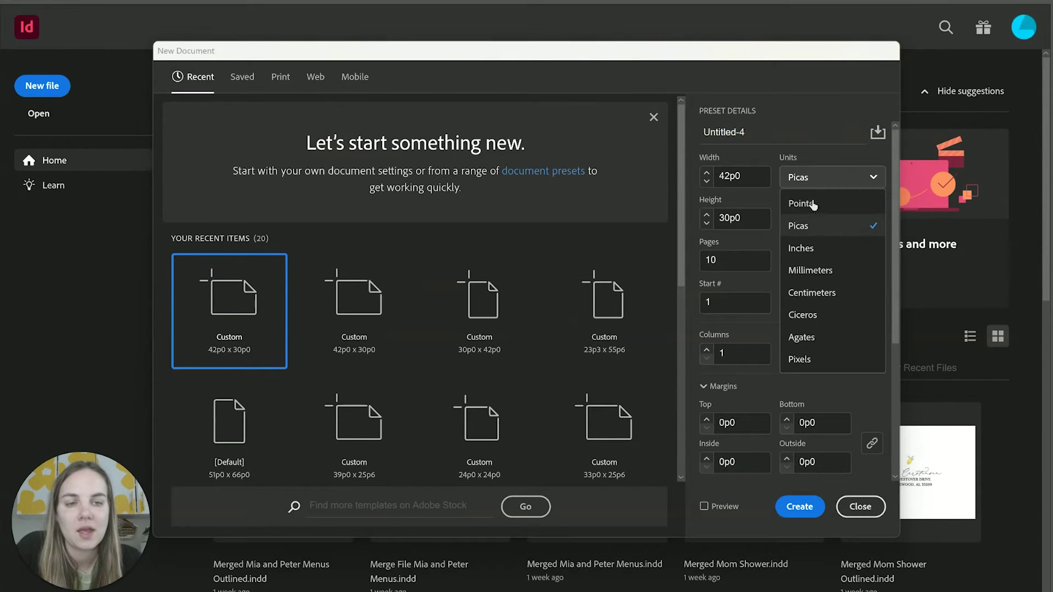
left_click(826, 250)
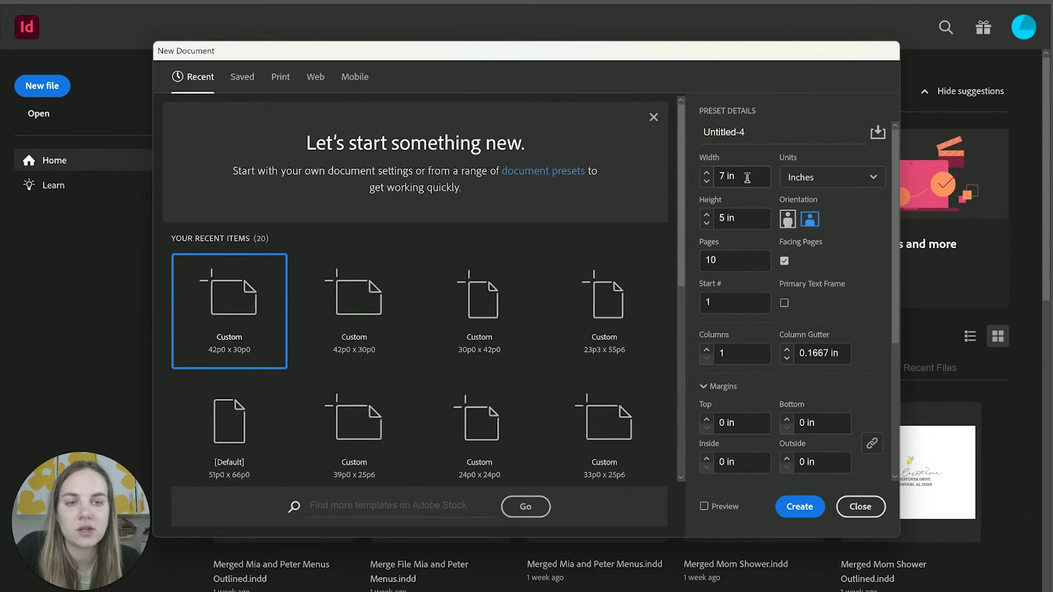
left_click(787, 219)
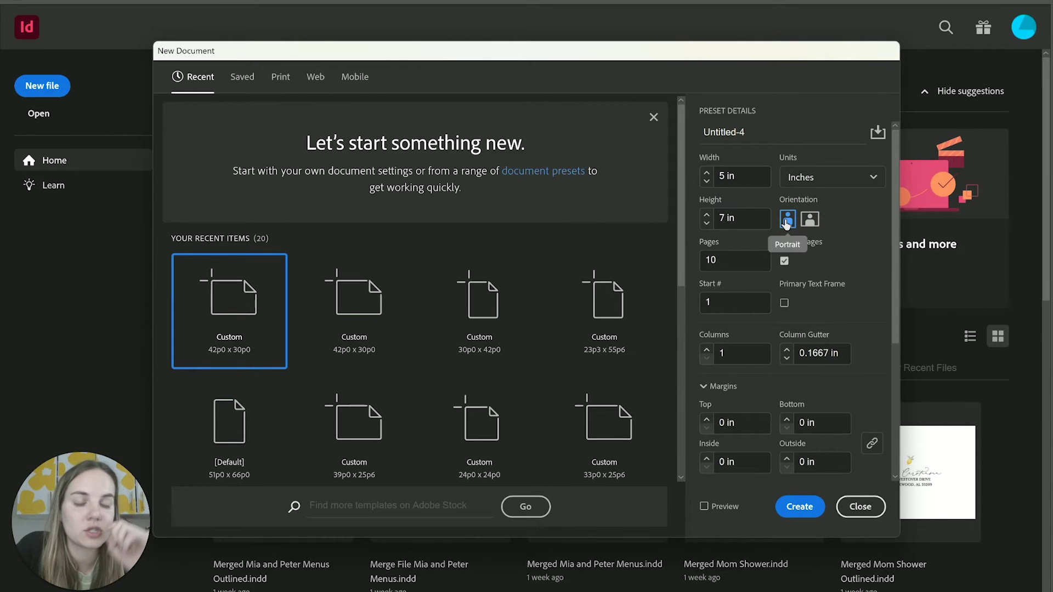
double_click(728, 262)
key("BackSpace")
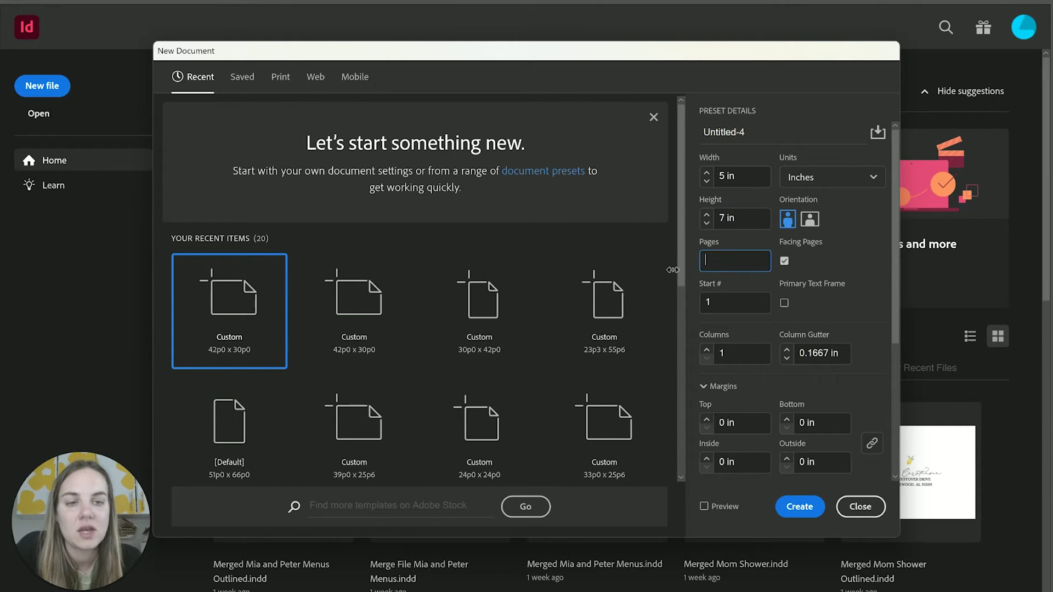
type("1")
left_click(863, 268)
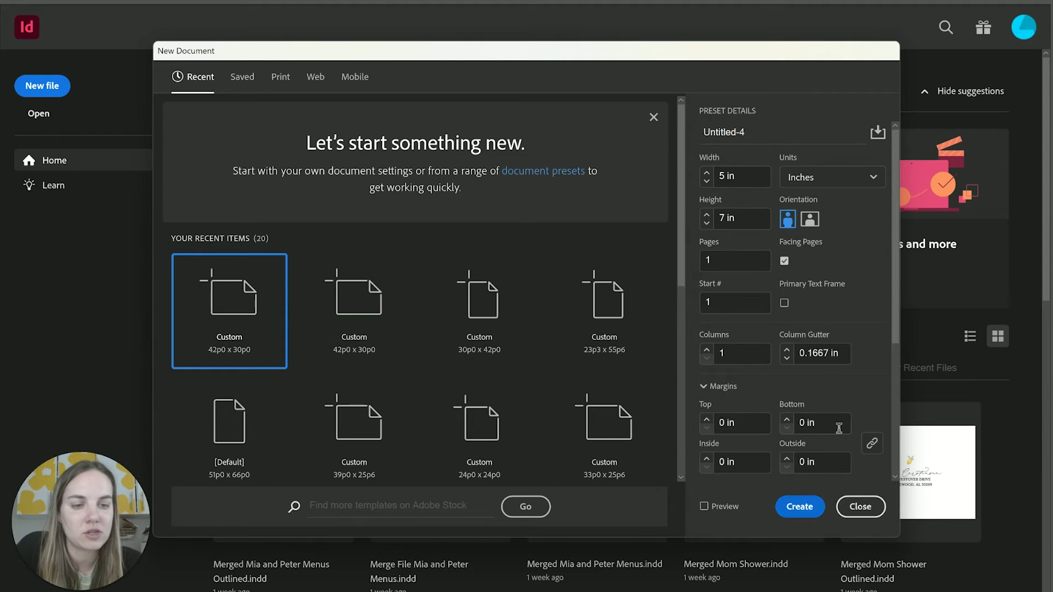
scroll(841, 434, "down", 2)
scroll(841, 434, "down", 1)
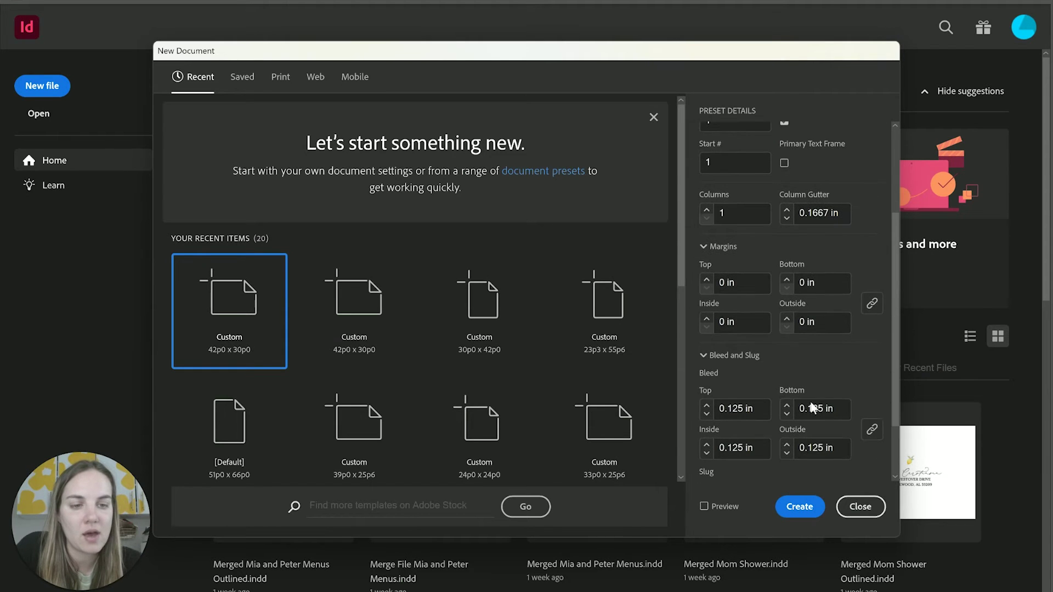
left_click(814, 511)
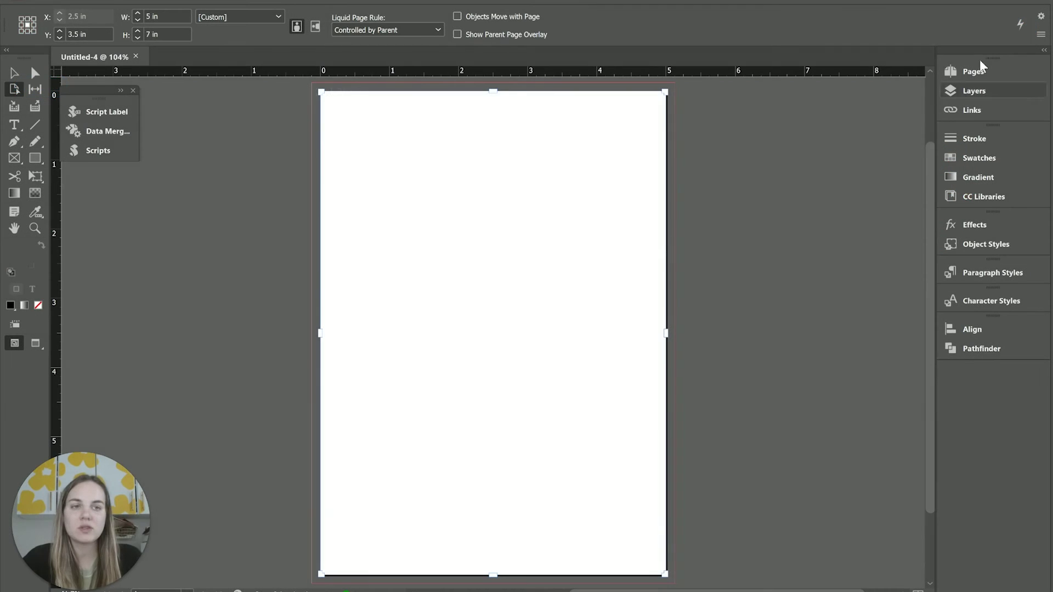
- Add two pages in the Pages panel, giving page 1 plus a 2–3 spread, and remove an extra fourth page
left_click(984, 70)
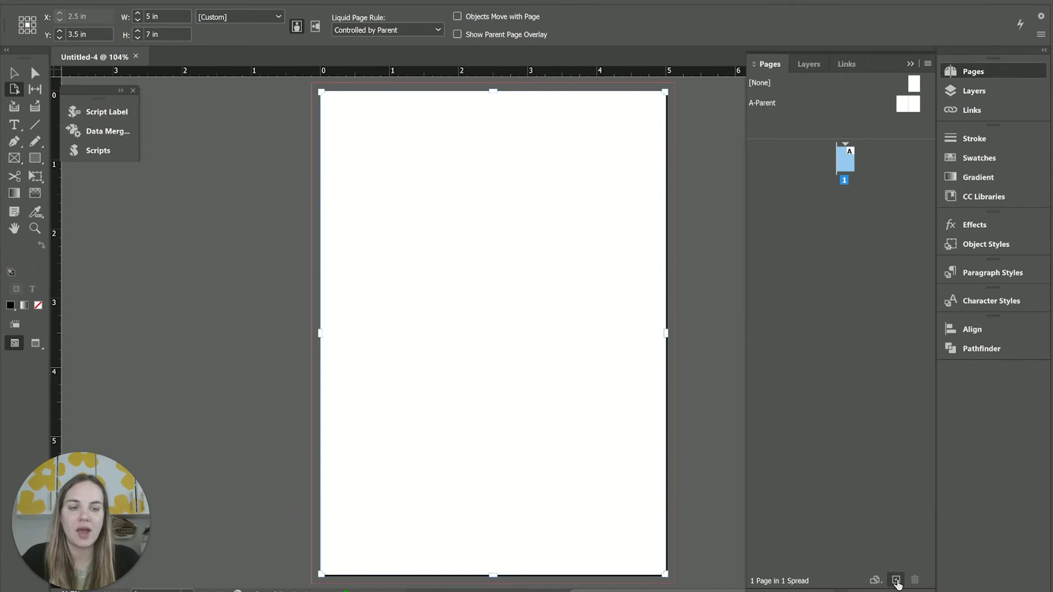
left_click(896, 580)
left_click(897, 580)
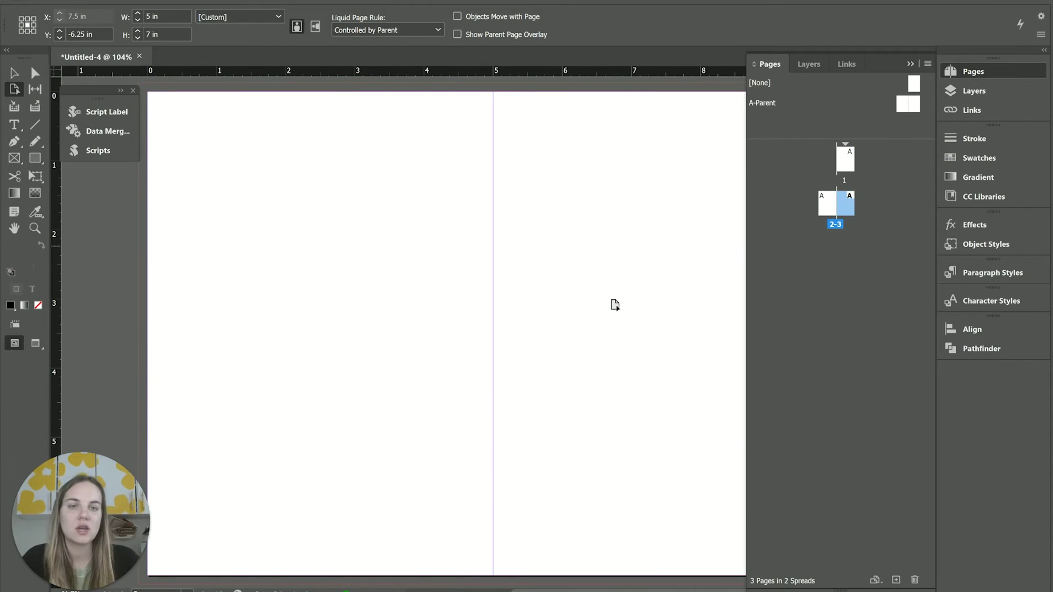
key("ctrl+minus")
key("ctrl+minus")
key("ctrl+minus")
key("ctrl+minus")
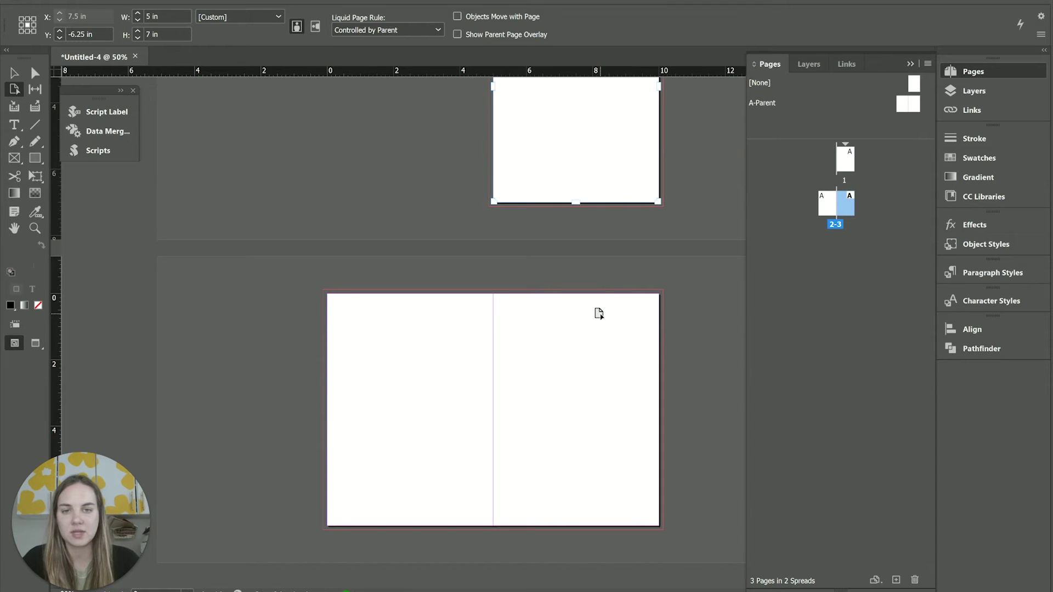
left_click(897, 581)
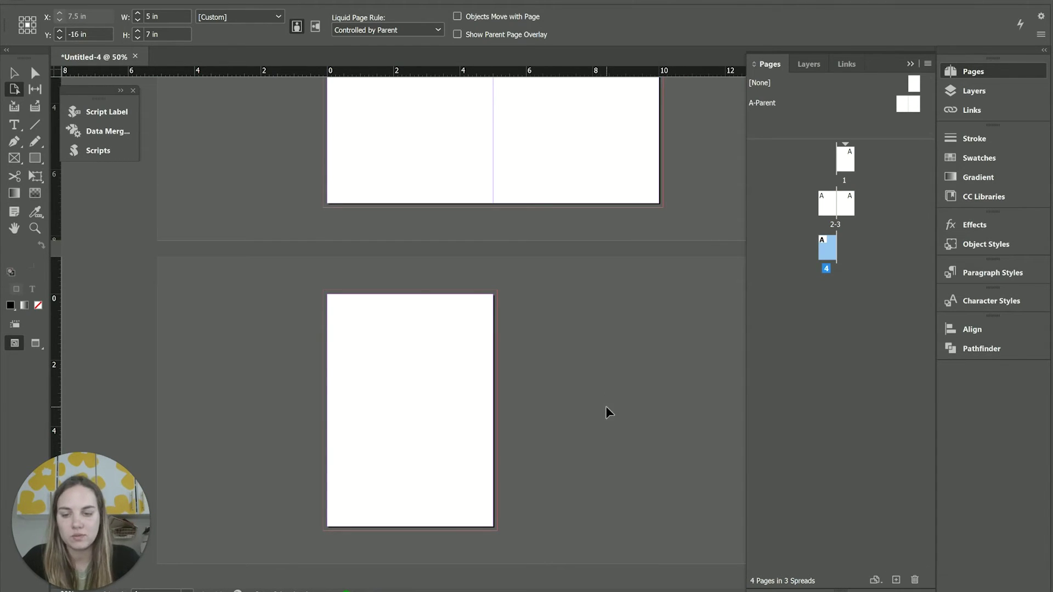
key("ctrl+z")
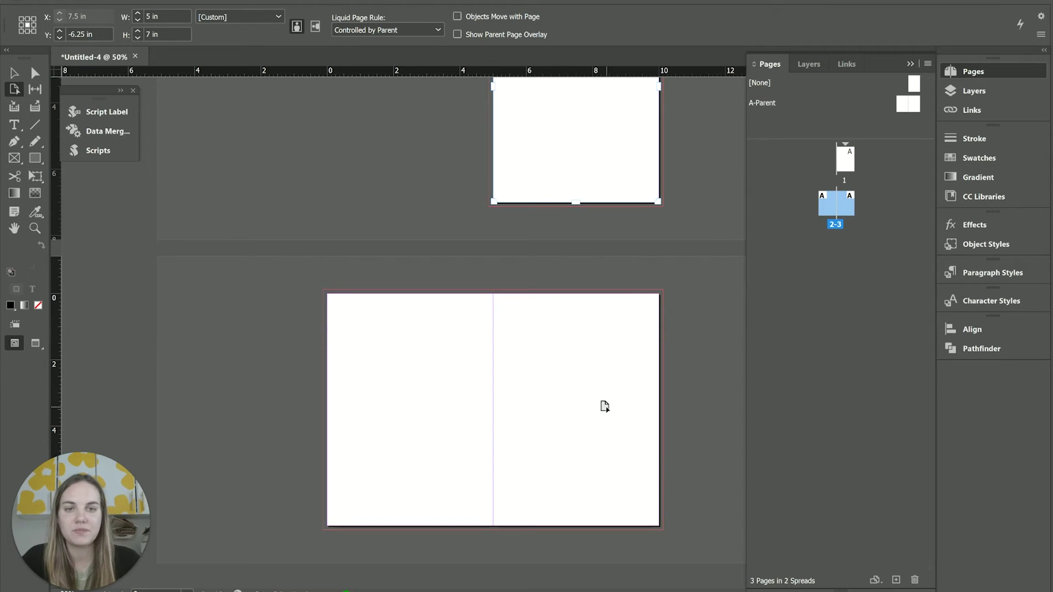
right_click(841, 160)
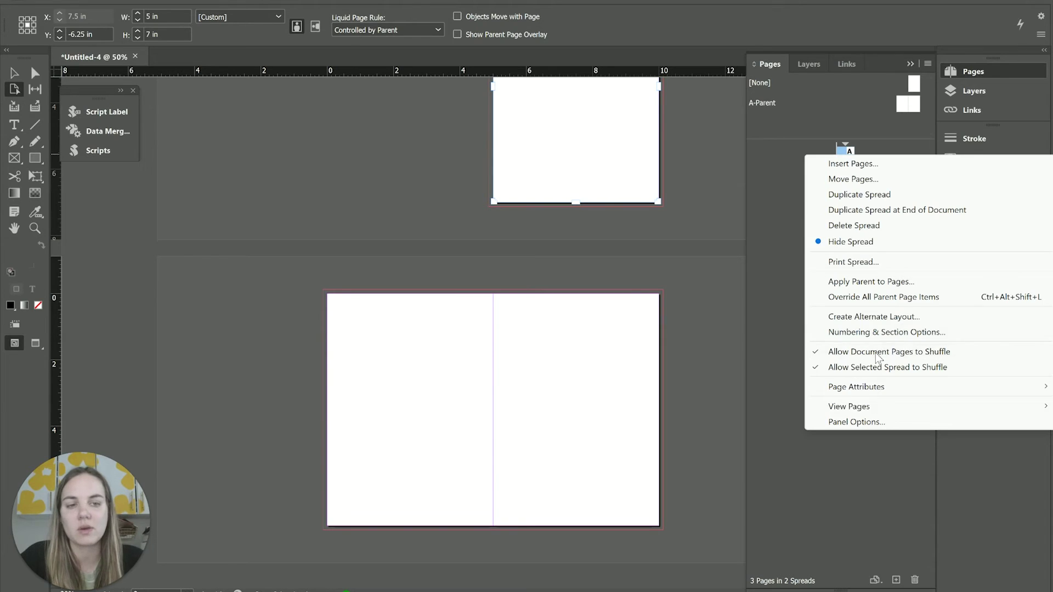
- Disable Allow Document Pages to Shuffle and drag page 2 beside page 1, forming one 1–3 spread
left_click(878, 357)
left_click(826, 210)
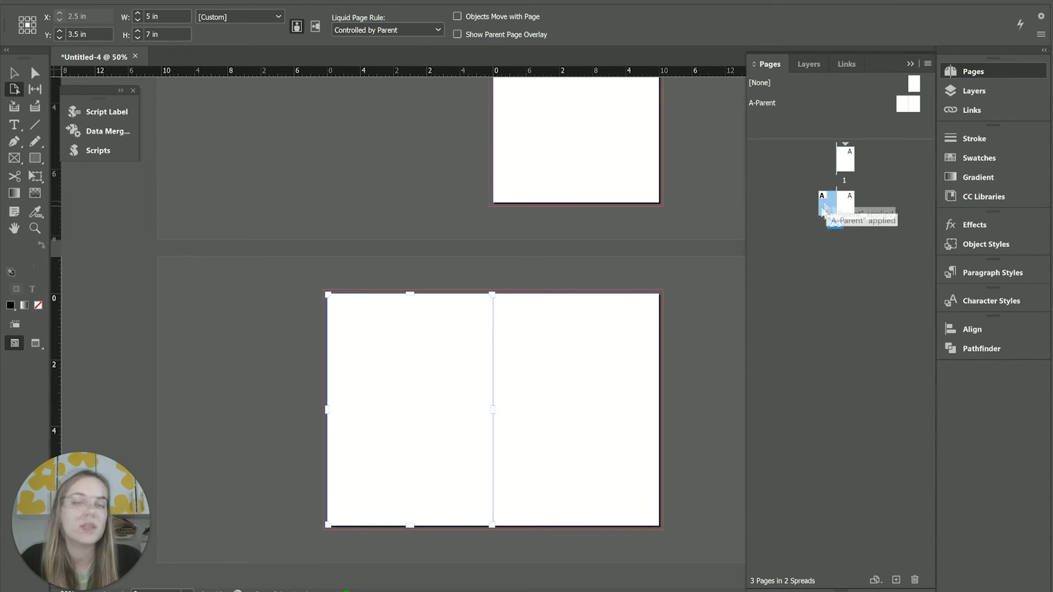
left_click_drag(825, 211, 874, 168)
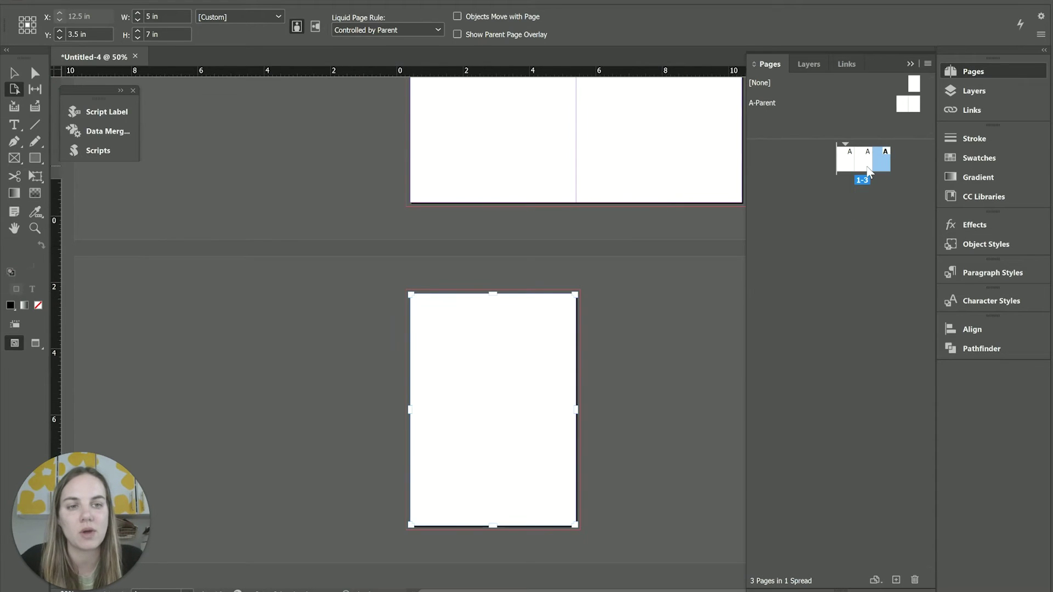
scroll(585, 288, "right", 1)
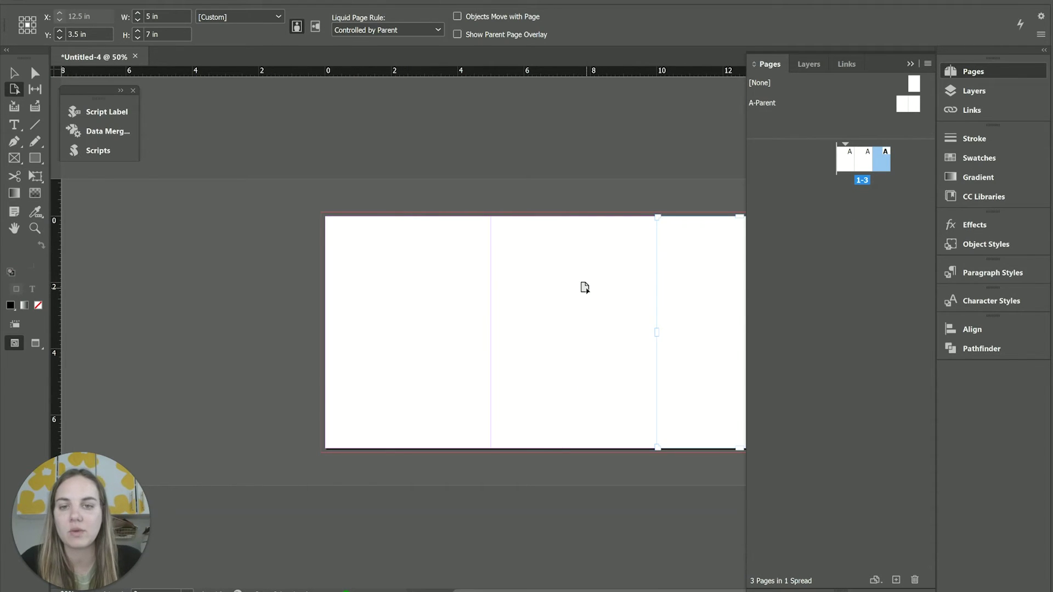
left_click(909, 64)
scroll(673, 388, "right", 1)
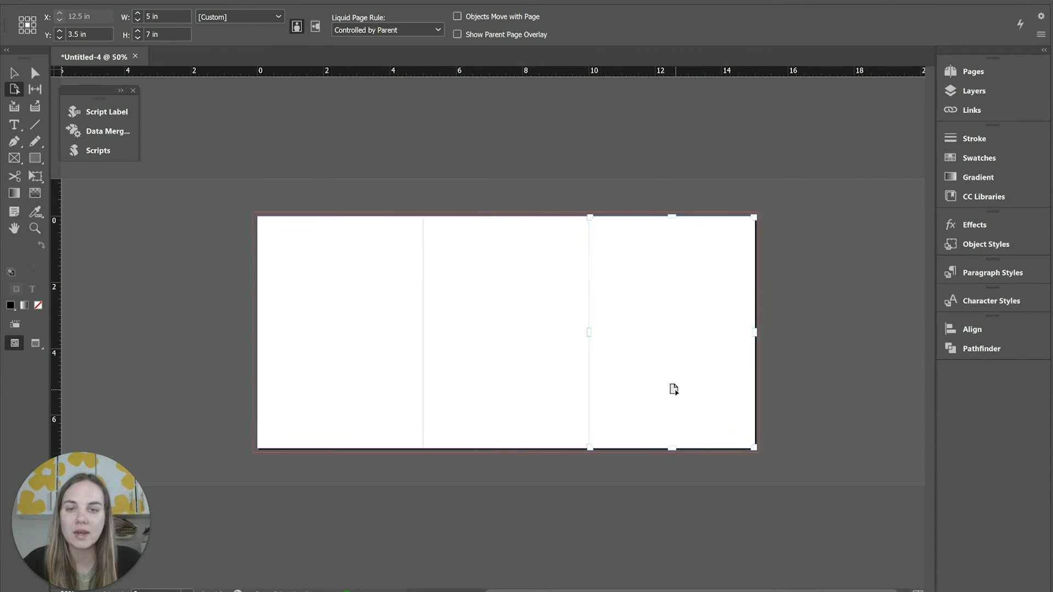
key("F12")
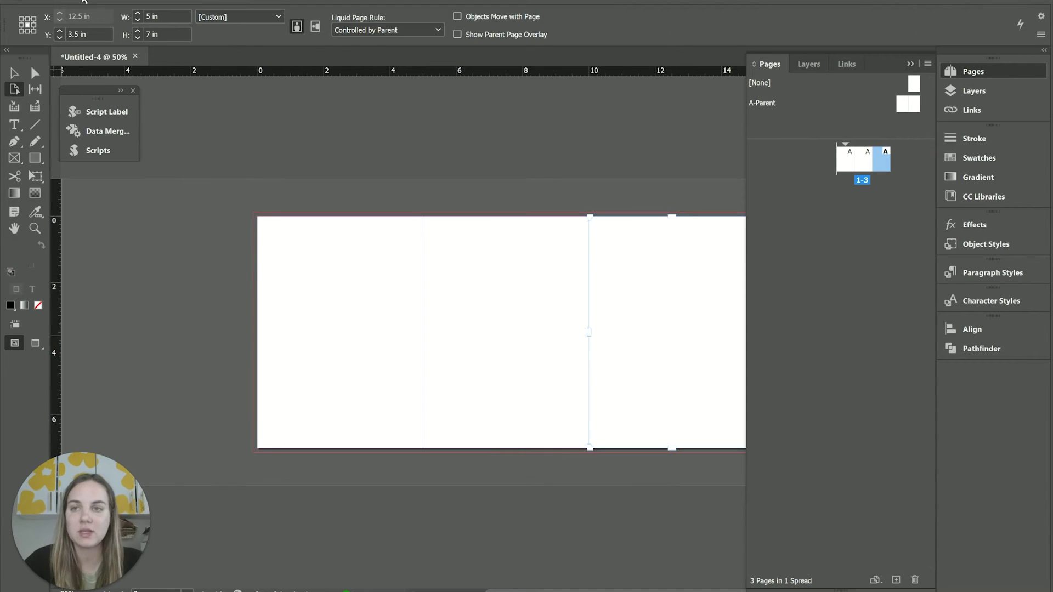
- Uncheck Facing Pages in Document Setup
left_click(84, 1)
left_click(218, 353)
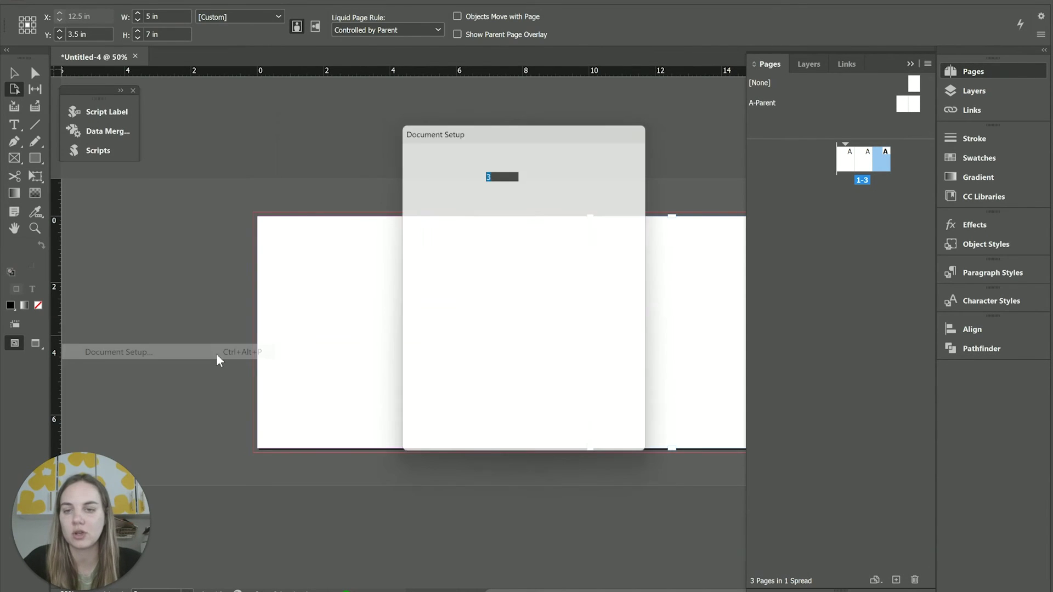
left_click(577, 173)
left_click(565, 444)
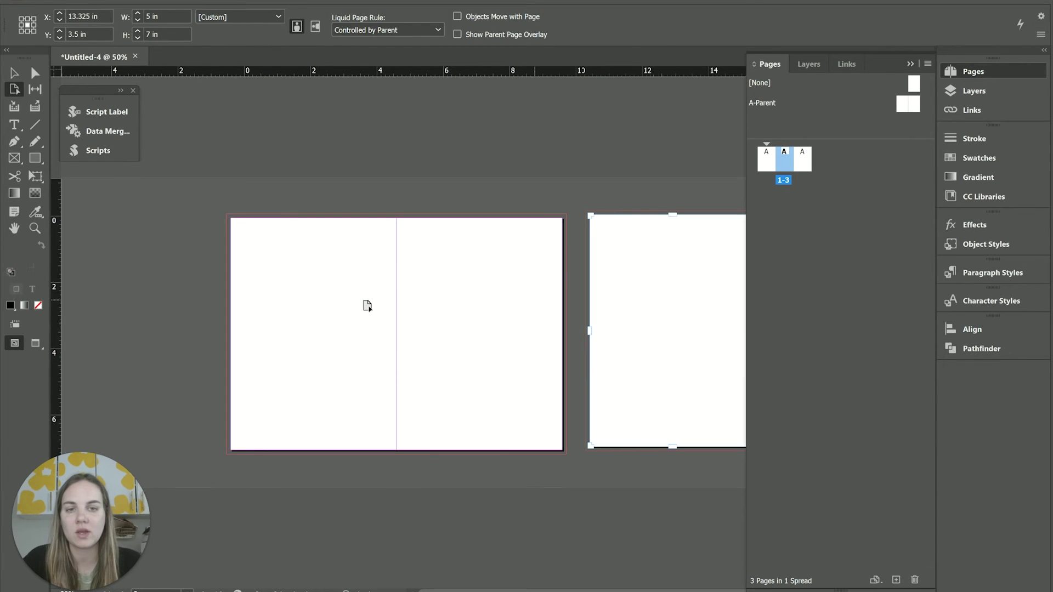
- Drag page 1 left, away from page 2, then select it and check its width and height
left_click_drag(340, 305, 291, 298)
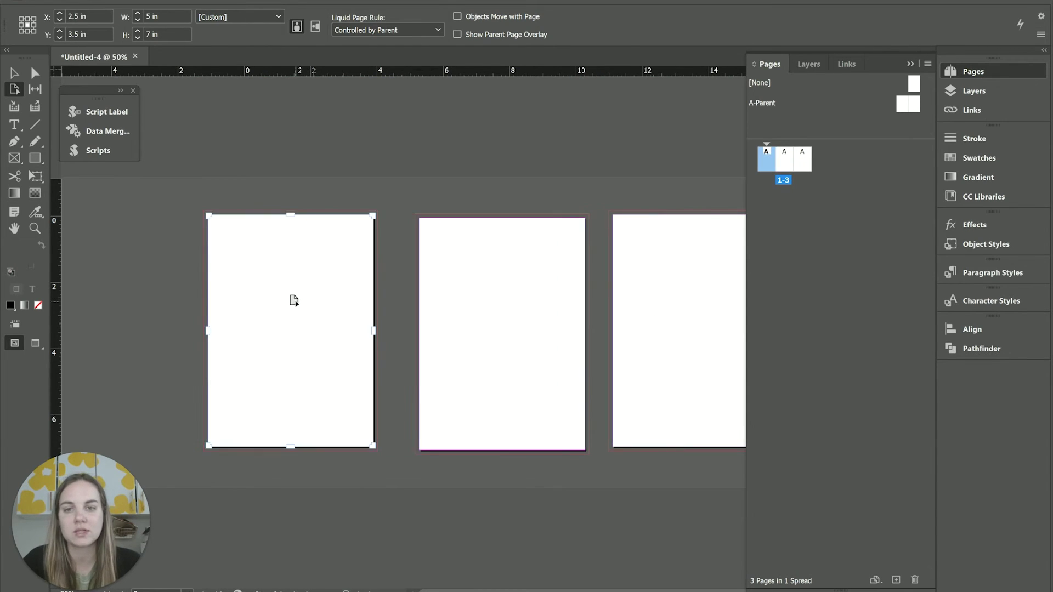
left_click(315, 178)
left_click(298, 275)
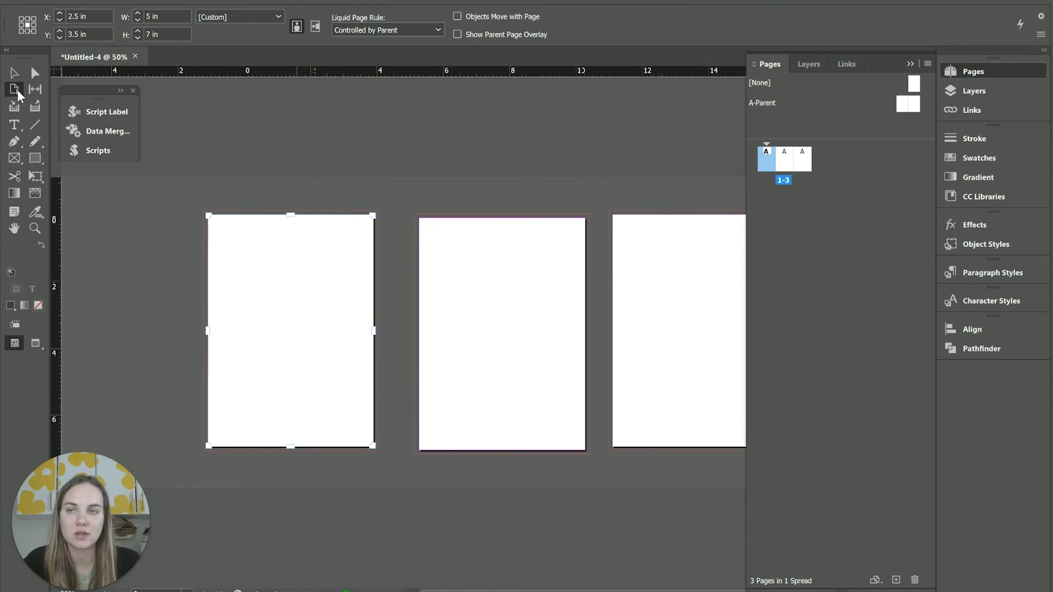
left_click(165, 17)
left_click(166, 33)
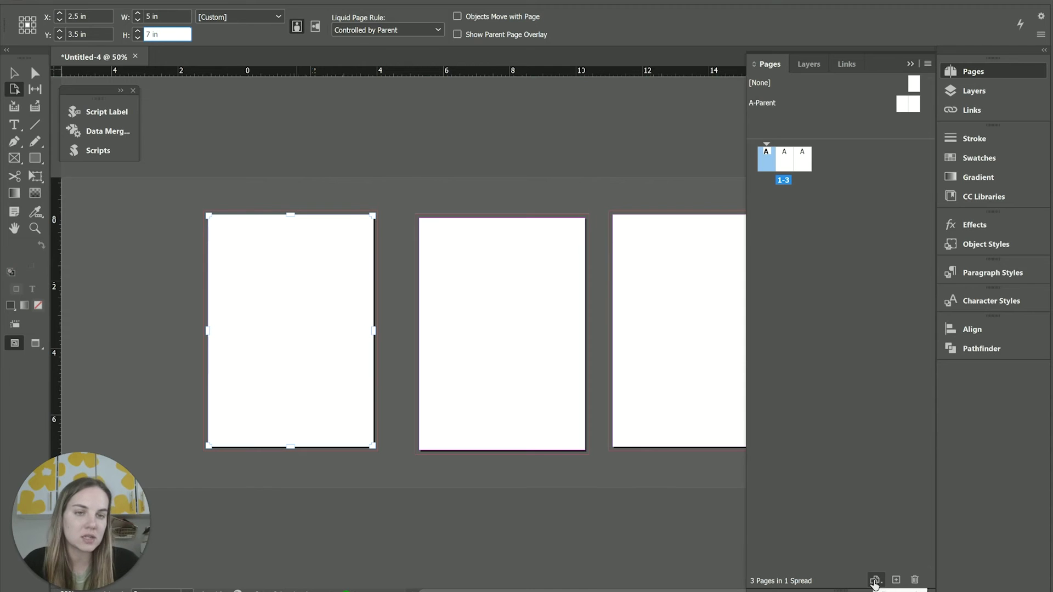
- Apply the RSVP page-size preset to page 1 and the 3.5x5 preset to page 3
left_click(874, 580)
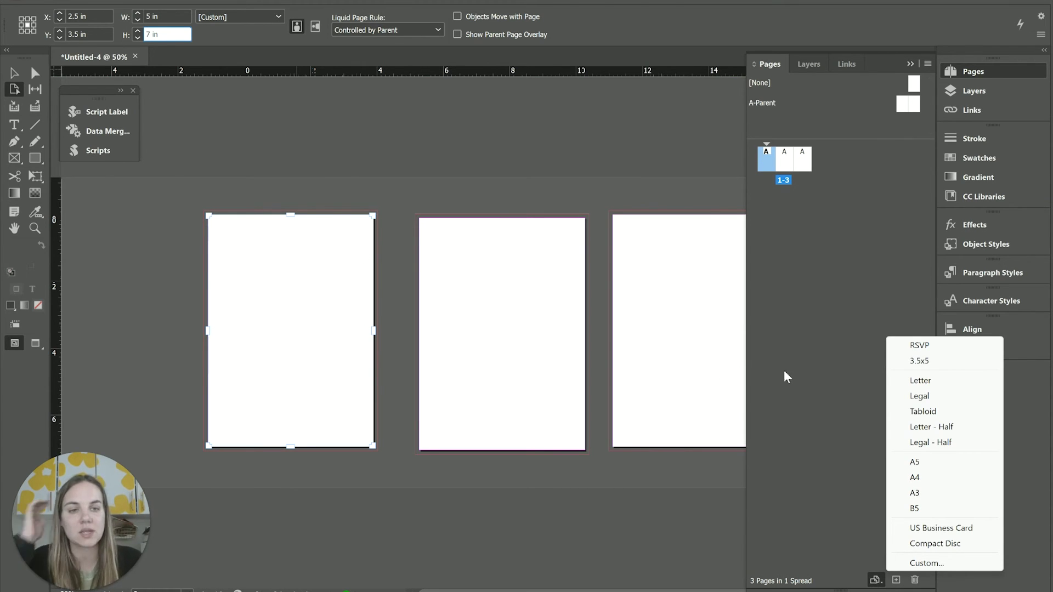
left_click(908, 351)
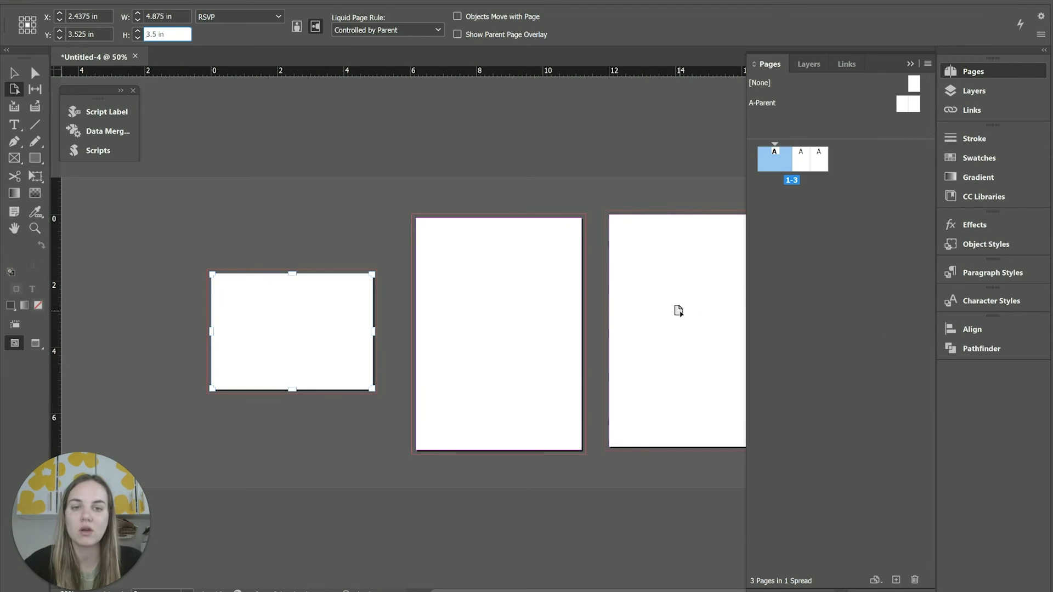
left_click(677, 308)
left_click(874, 581)
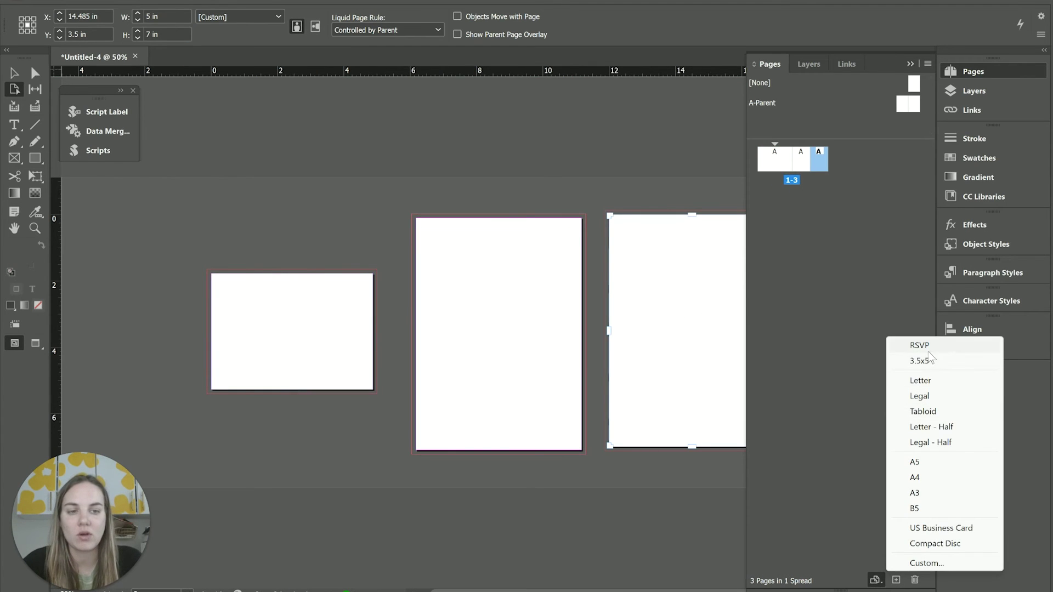
left_click(927, 362)
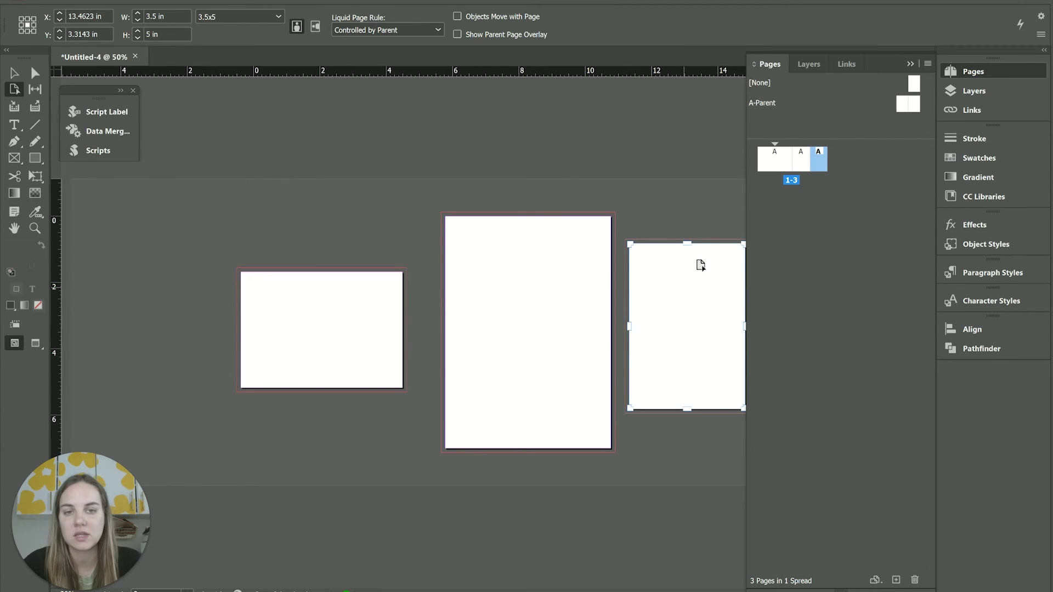
left_click(910, 65)
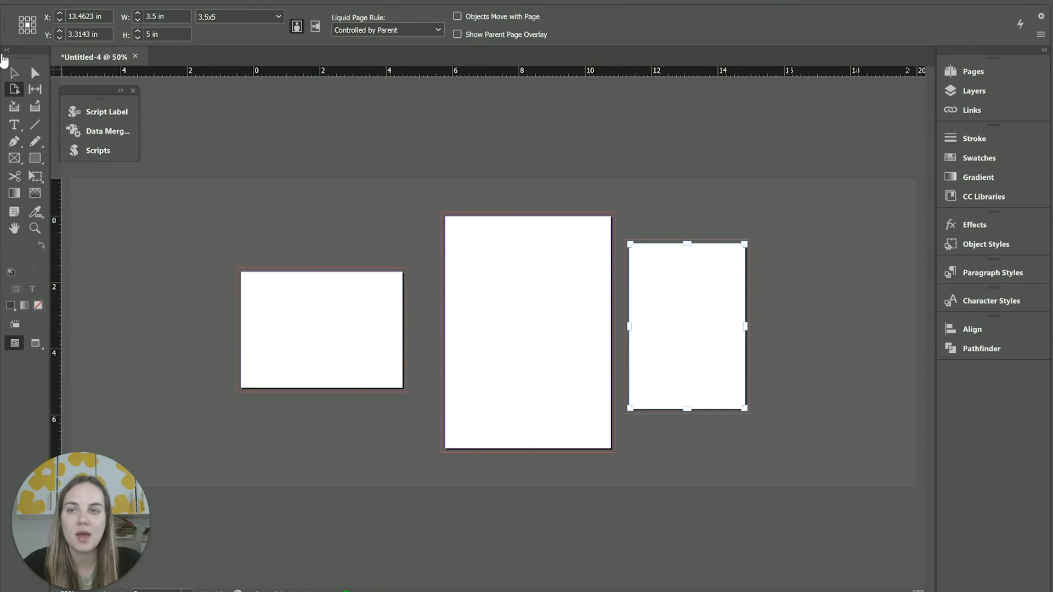
- Switch to the Selection tool and zoom in to 75% on the three differently sized cards
key("v")
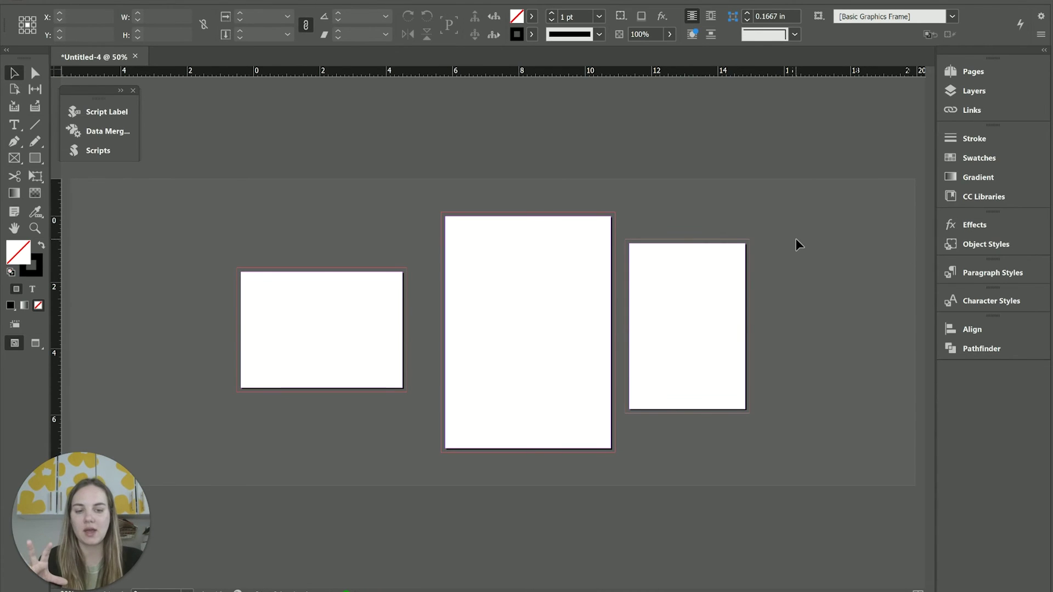
key("ctrl+equal")
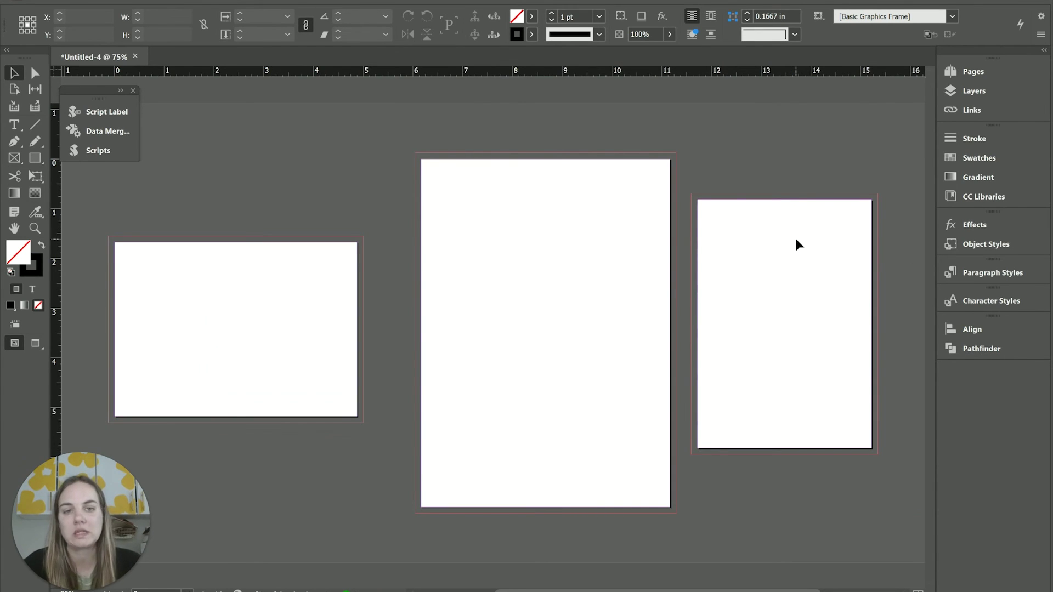
scroll(493, 329, "right", 5)
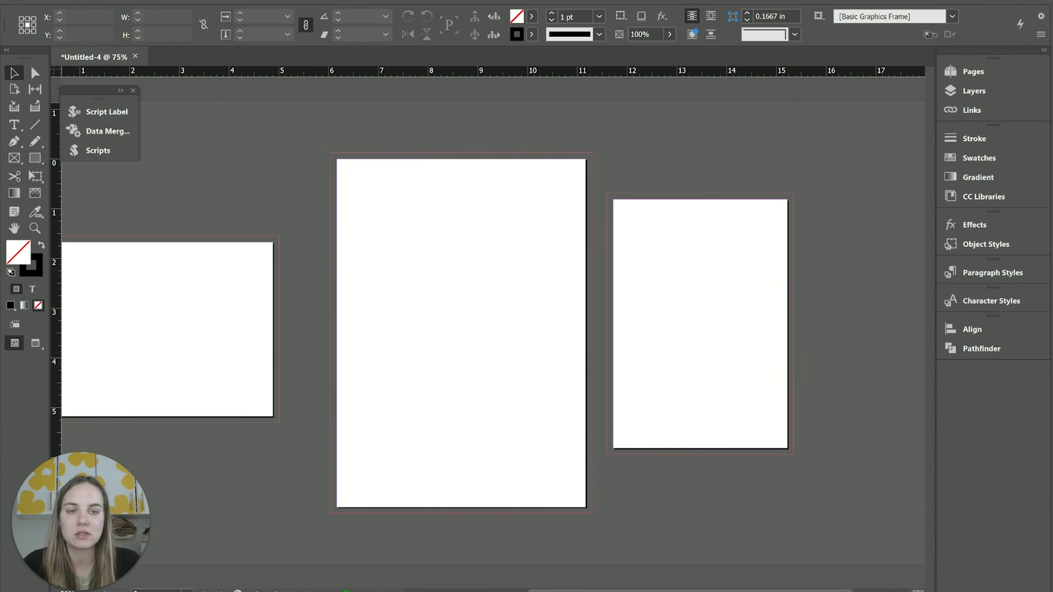
scroll(493, 329, "left", 5)
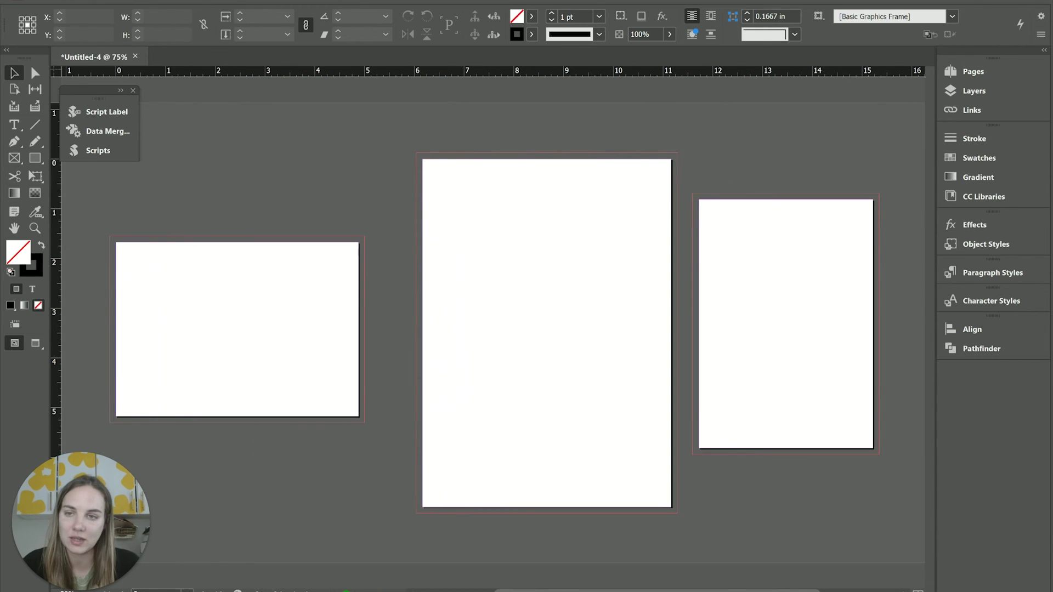